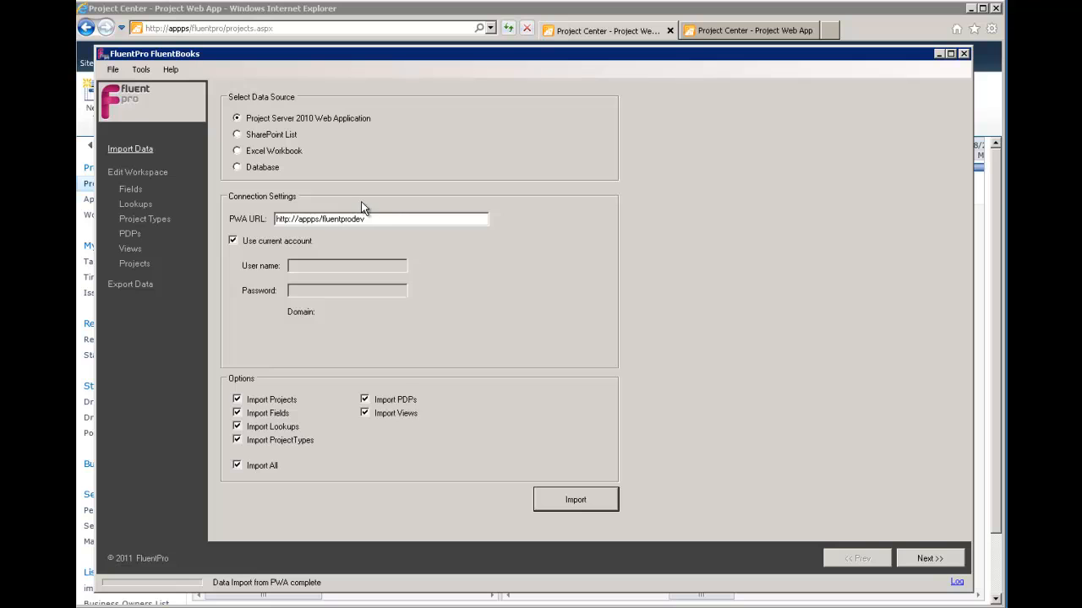
pyautogui.click(262, 466)
pyautogui.click(583, 501)
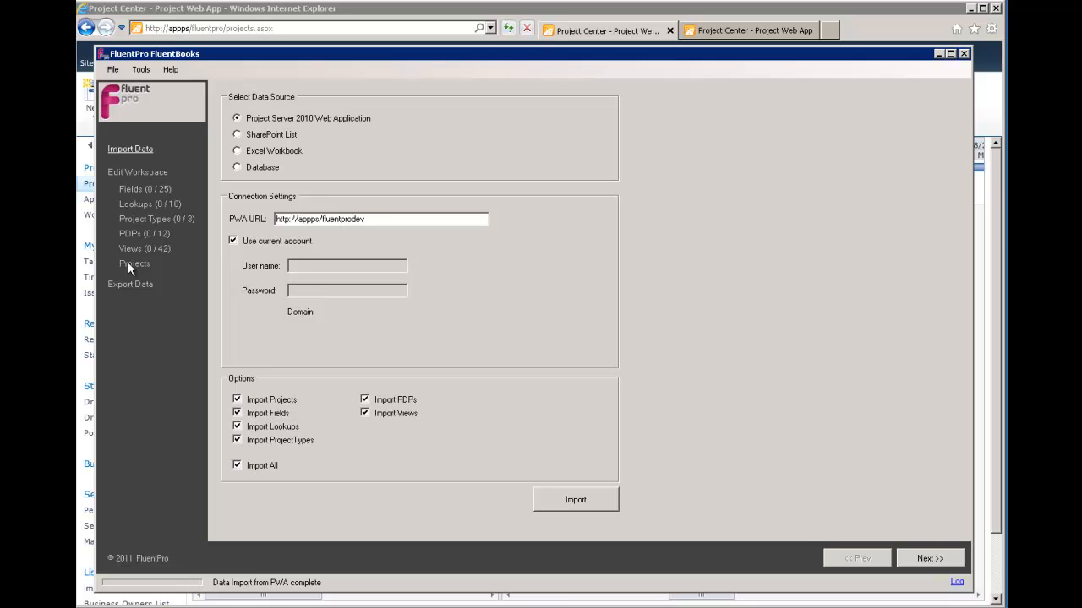
# Step: Examine the imported fields' details, including lookup, formula and indicator, for Business Owner, the KPI fields and P D1
pyautogui.click(139, 189)
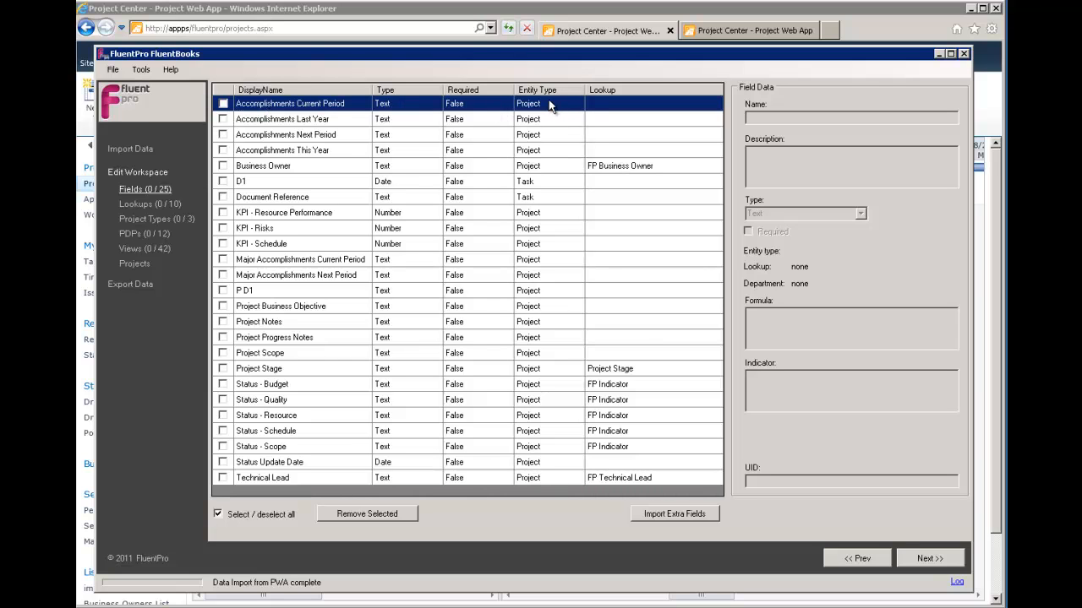
pyautogui.click(639, 168)
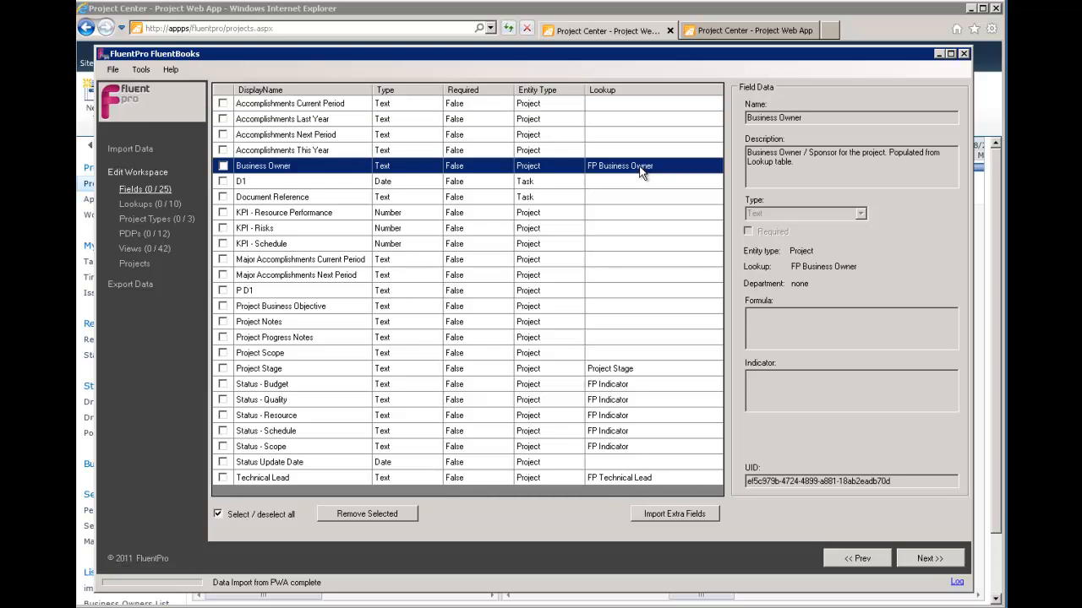
pyautogui.click(501, 140)
pyautogui.click(420, 196)
pyautogui.click(408, 243)
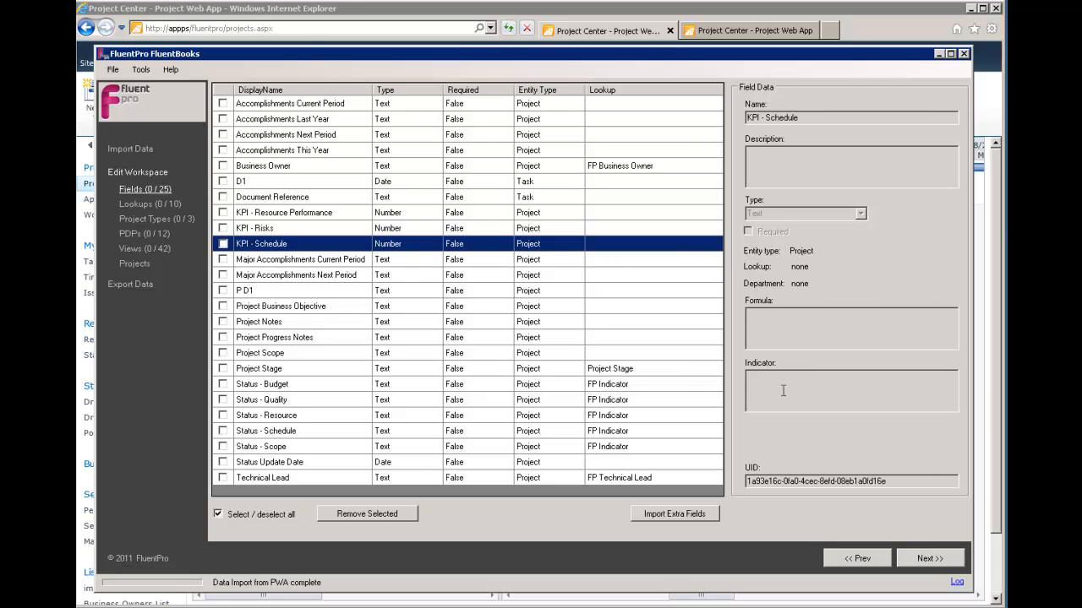
pyautogui.moveTo(309, 304)
pyautogui.mouseDown()
pyautogui.moveTo(320, 340)
pyautogui.moveTo(314, 296)
pyautogui.mouseUp()
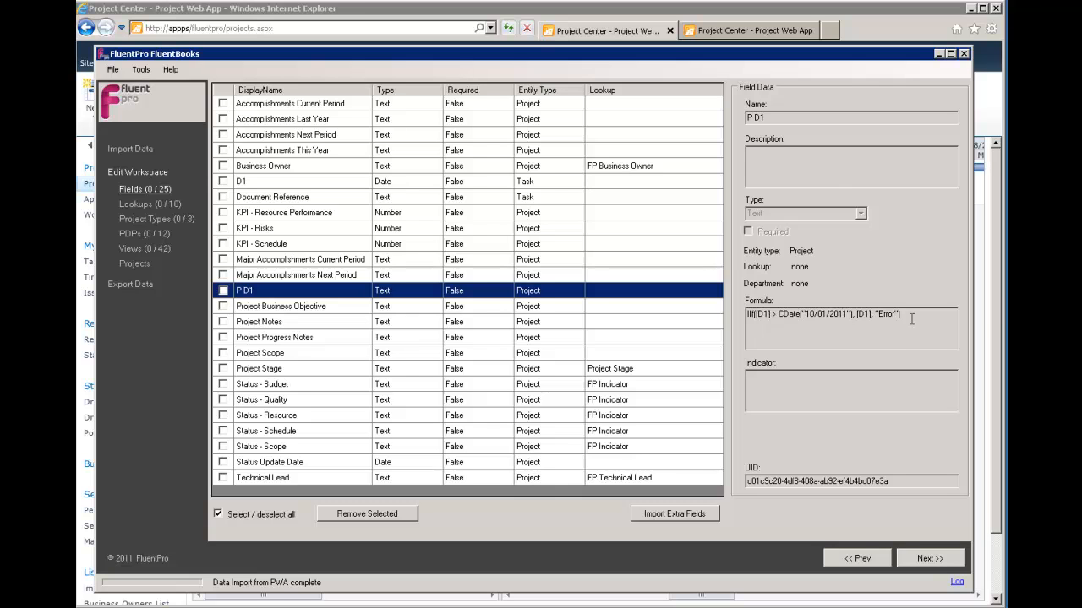
pyautogui.moveTo(311, 277); pyautogui.dragTo(321, 214)
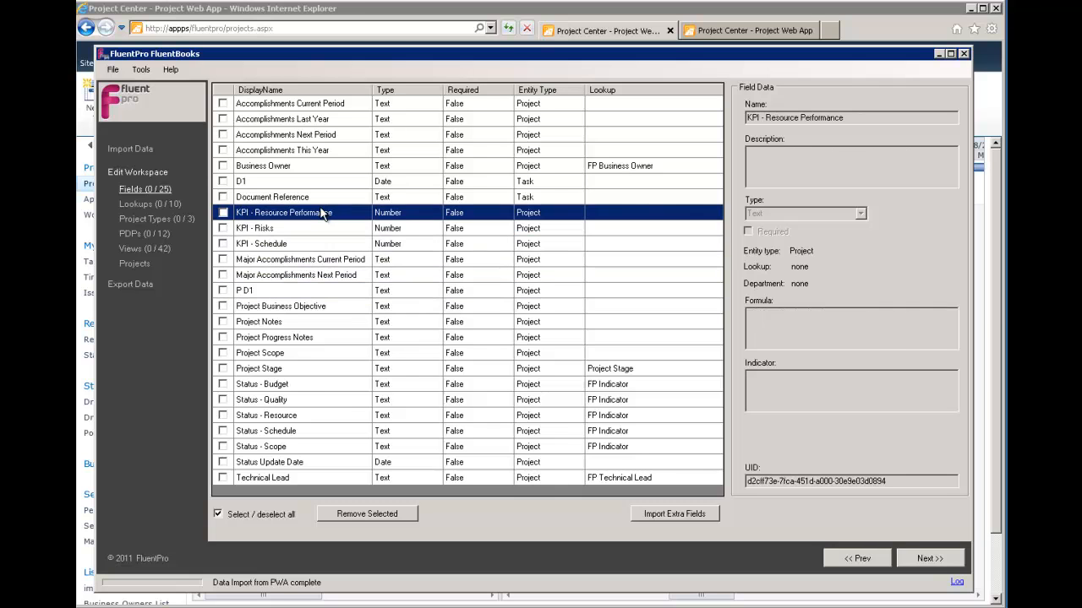
# Step: Examine the values of the imported lookup tables, such as Health, Project Stage and Sample Areas Impacted
pyautogui.click(149, 203)
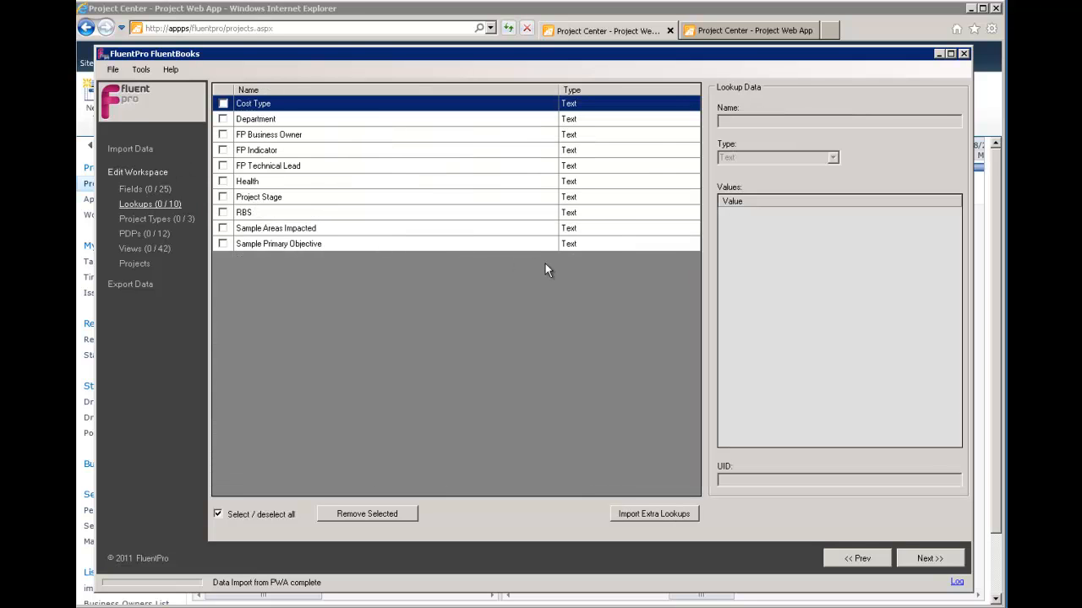
pyautogui.moveTo(378, 126); pyautogui.dragTo(382, 193)
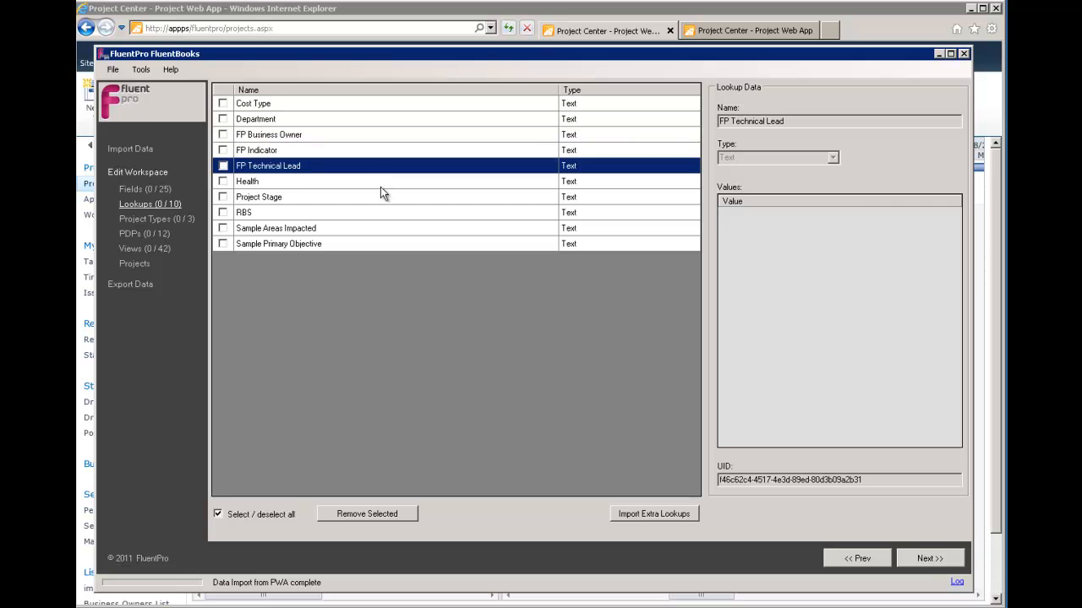
pyautogui.click(380, 186)
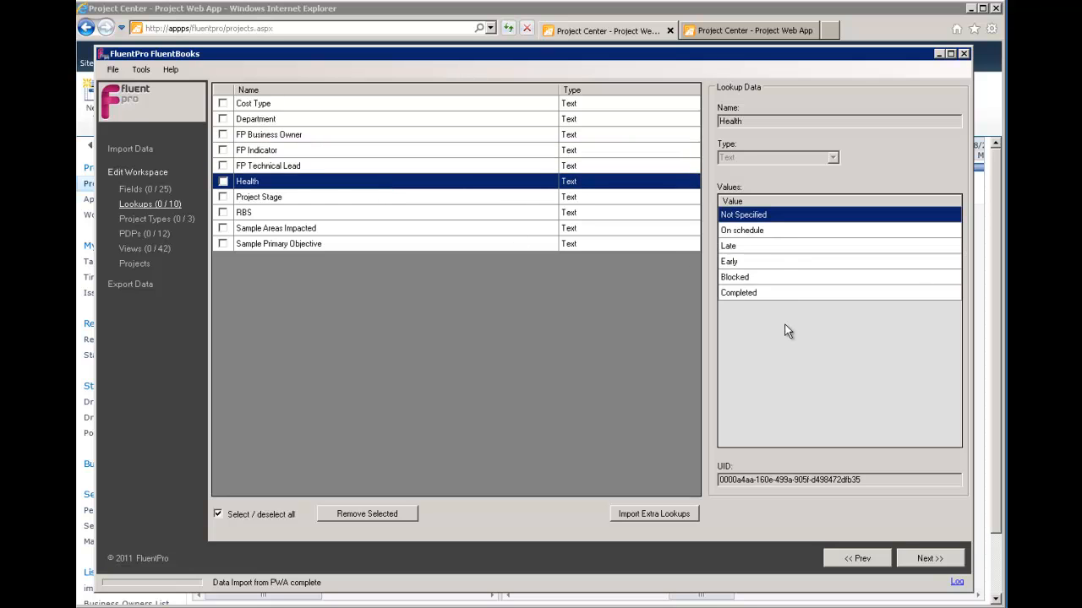
pyautogui.click(386, 214)
pyautogui.click(377, 197)
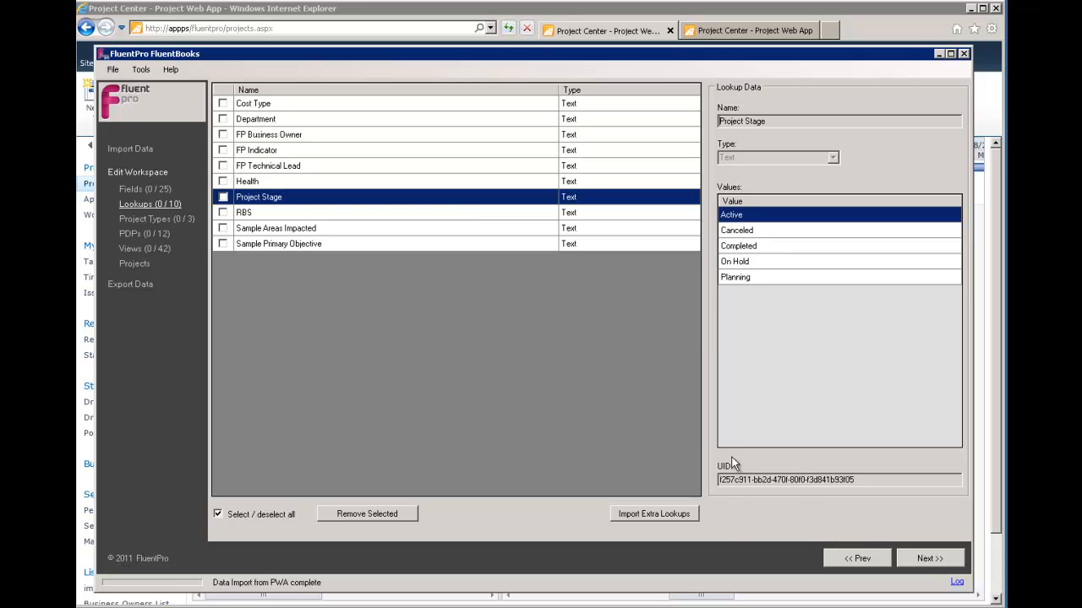
pyautogui.click(296, 214)
pyautogui.click(298, 228)
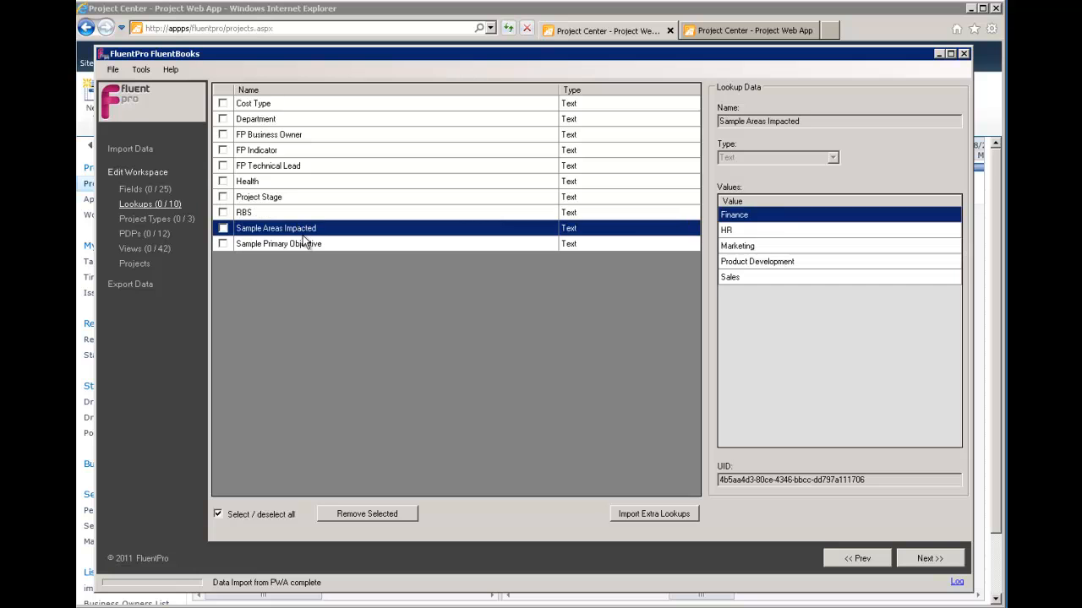
pyautogui.click(296, 244)
pyautogui.click(300, 181)
pyautogui.click(272, 134)
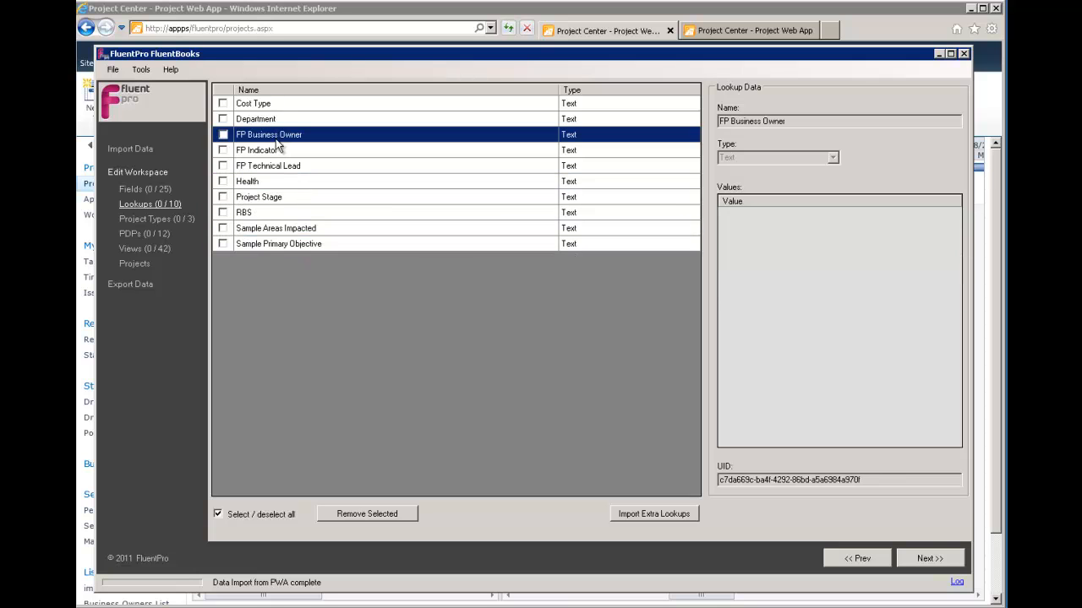
pyautogui.click(270, 104)
# Step: Review the pages of the FluentPro - Small Projects project type and the list of imported PDPs
pyautogui.click(152, 219)
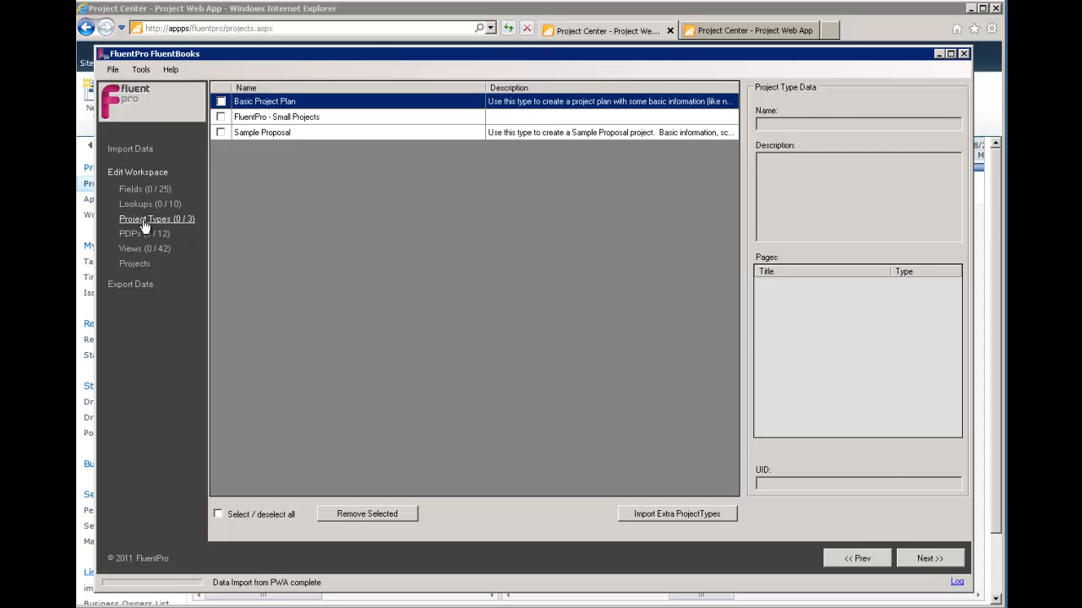
pyautogui.click(323, 115)
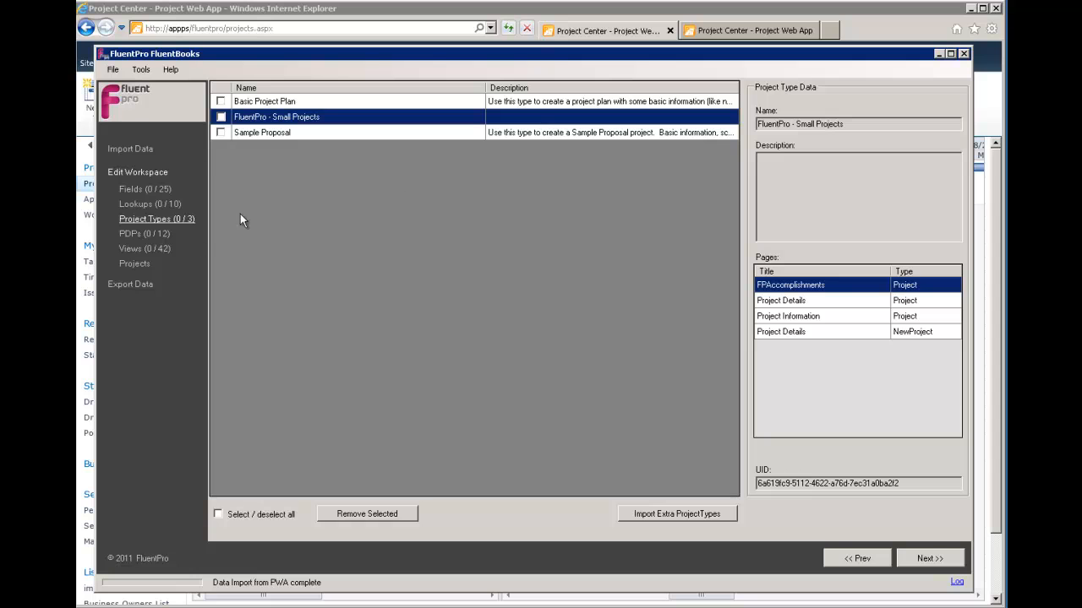
pyautogui.click(142, 240)
pyautogui.click(143, 220)
pyautogui.click(135, 235)
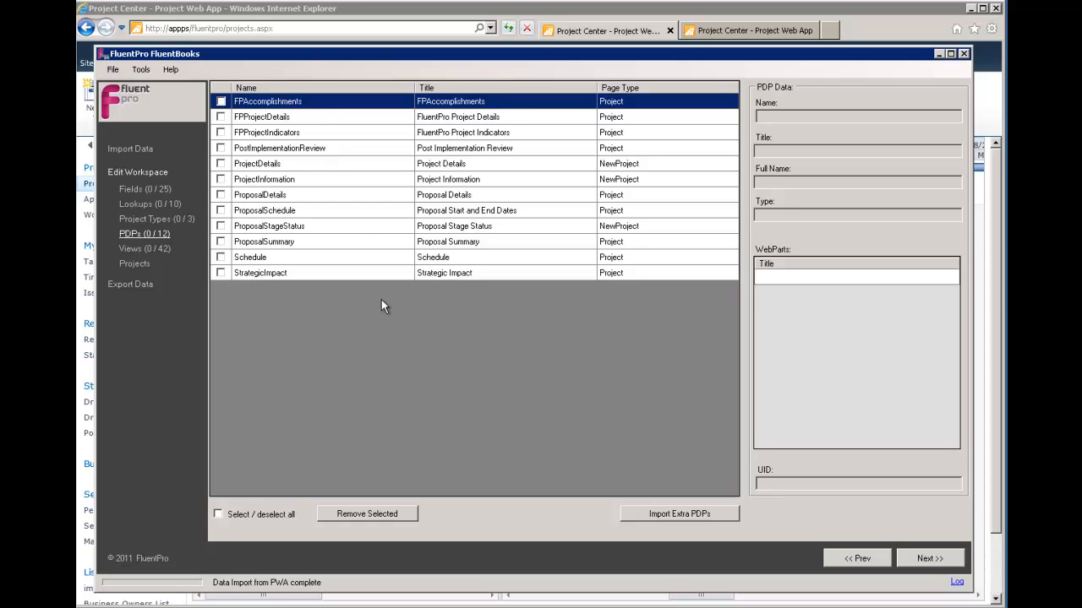
# Step: Review the imported views, the projects list and the workspace summary
pyautogui.click(157, 249)
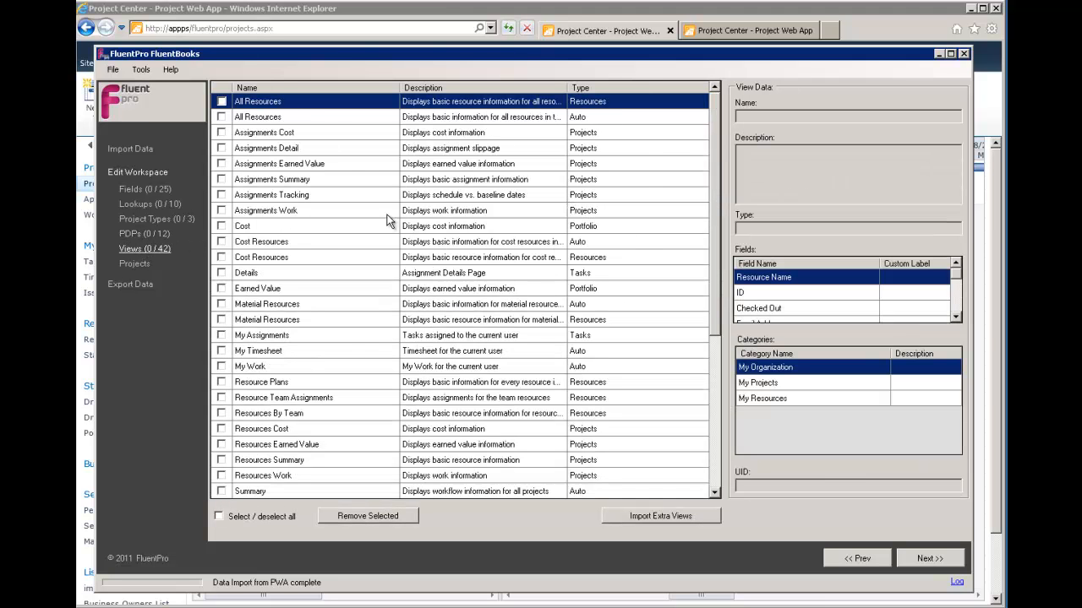
pyautogui.scroll(-6, 363, 216)
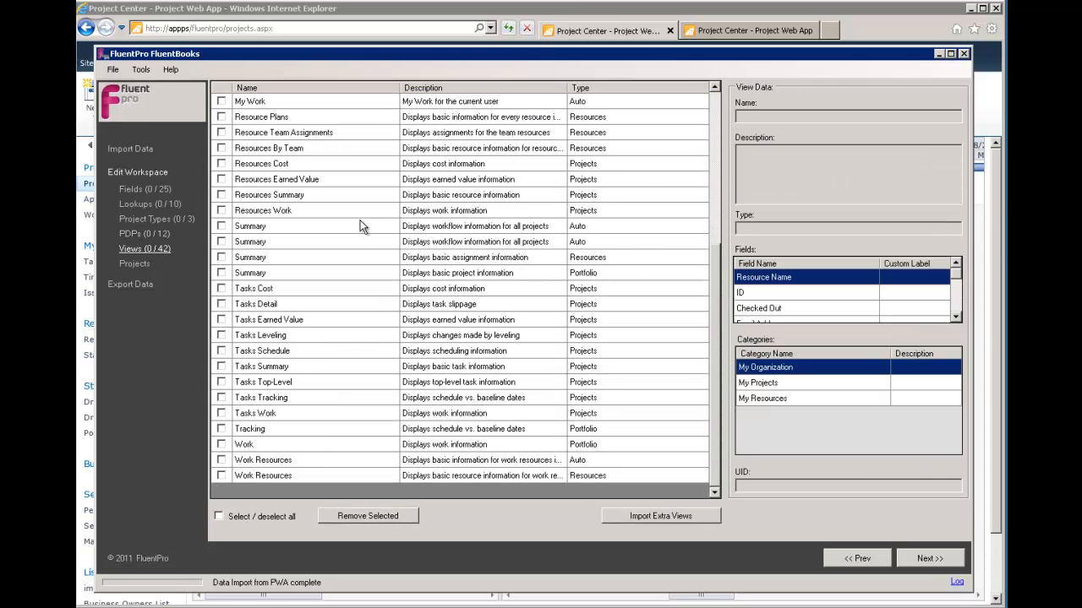
pyautogui.scroll(6, 356, 232)
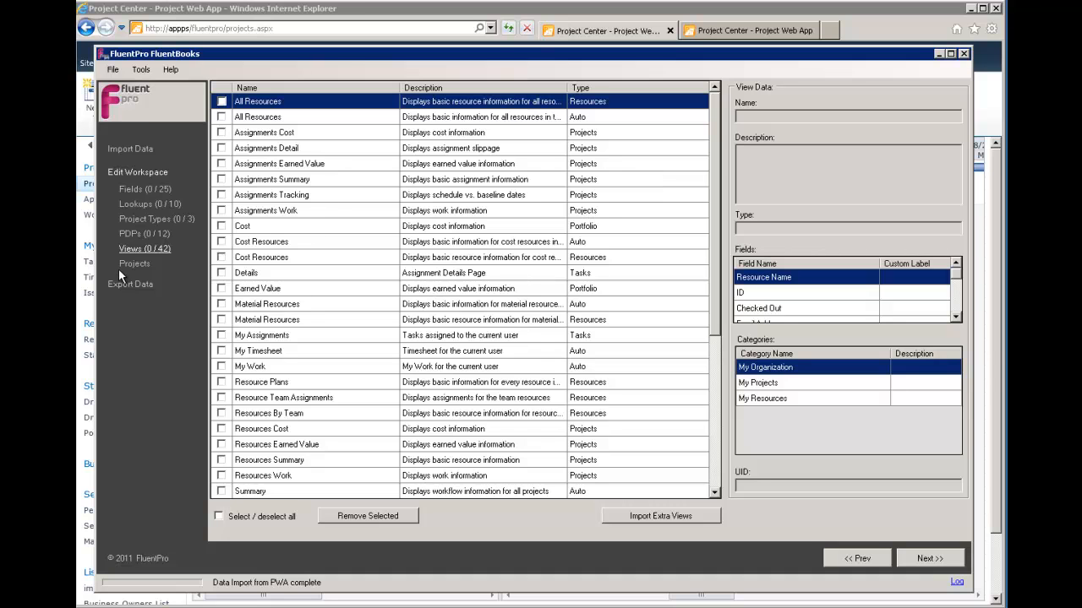
pyautogui.click(140, 264)
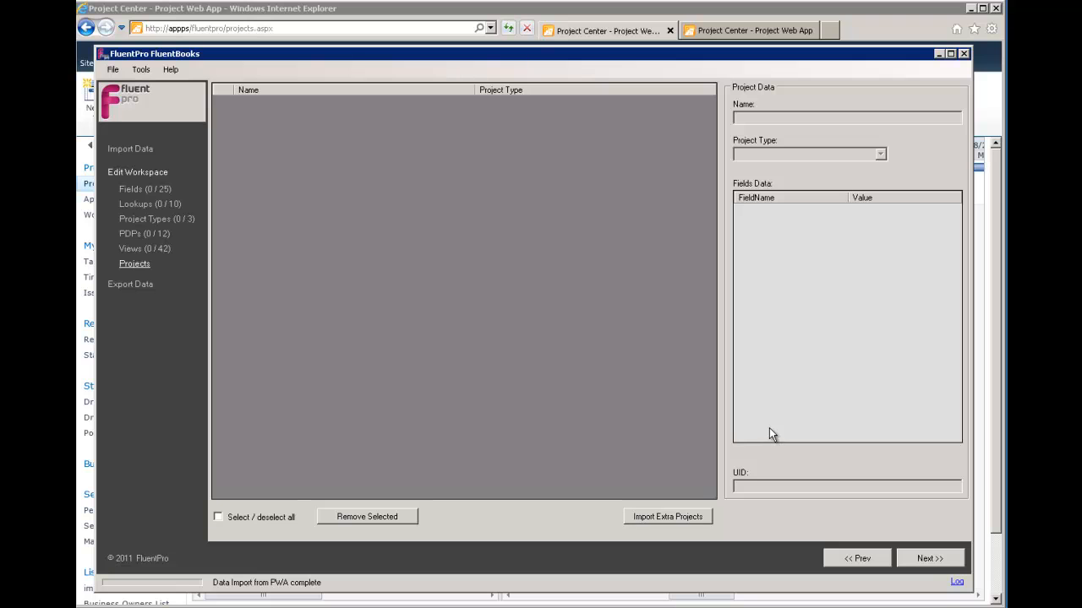
pyautogui.click(133, 189)
pyautogui.click(127, 172)
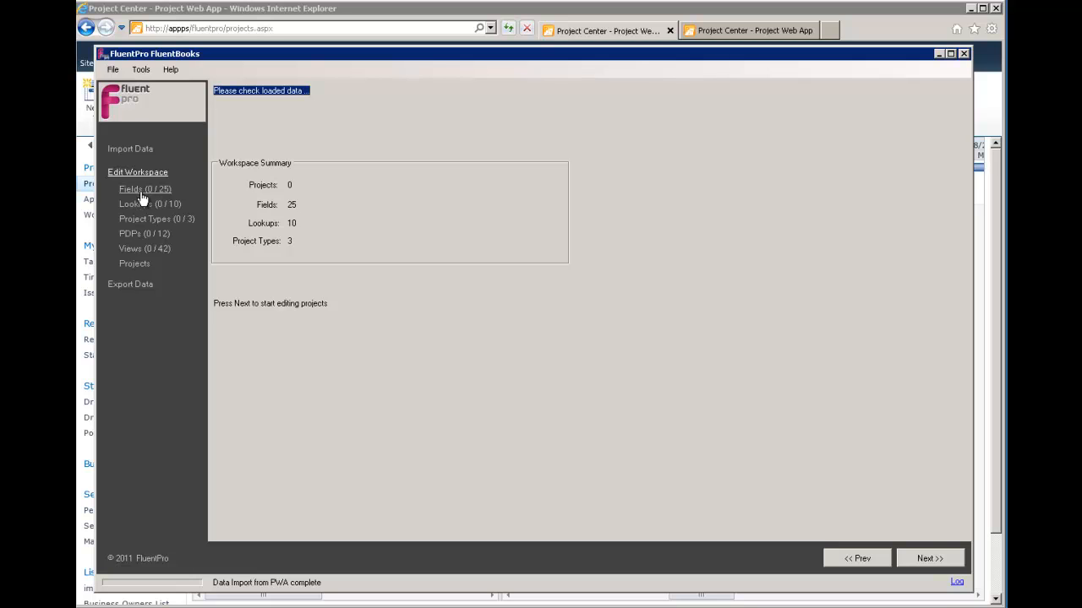
# Step: Open the export settings for the loaded workspace
pyautogui.click(138, 284)
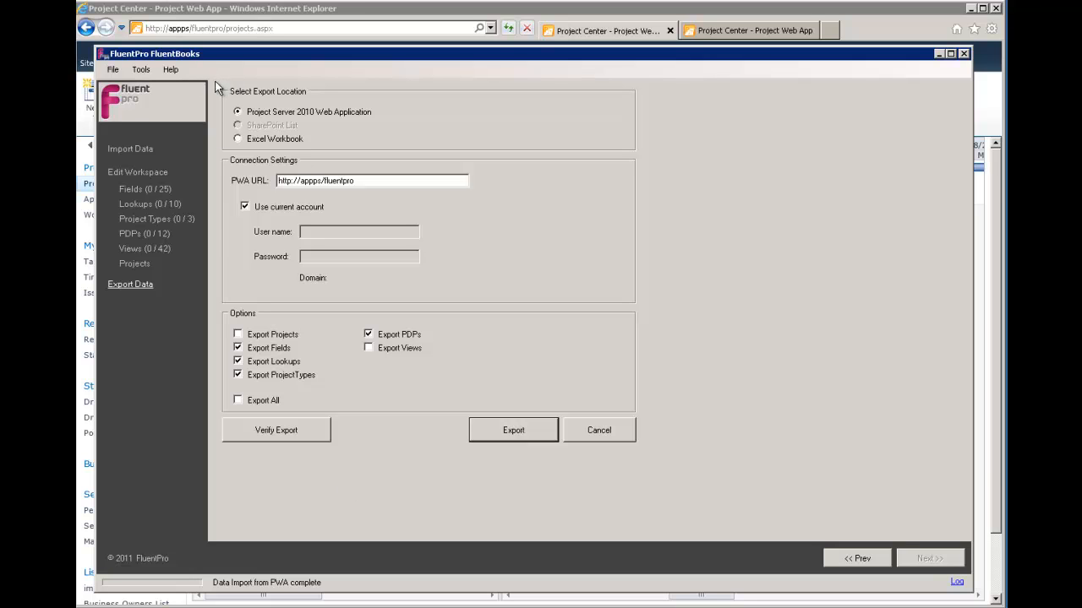
pyautogui.click(142, 71)
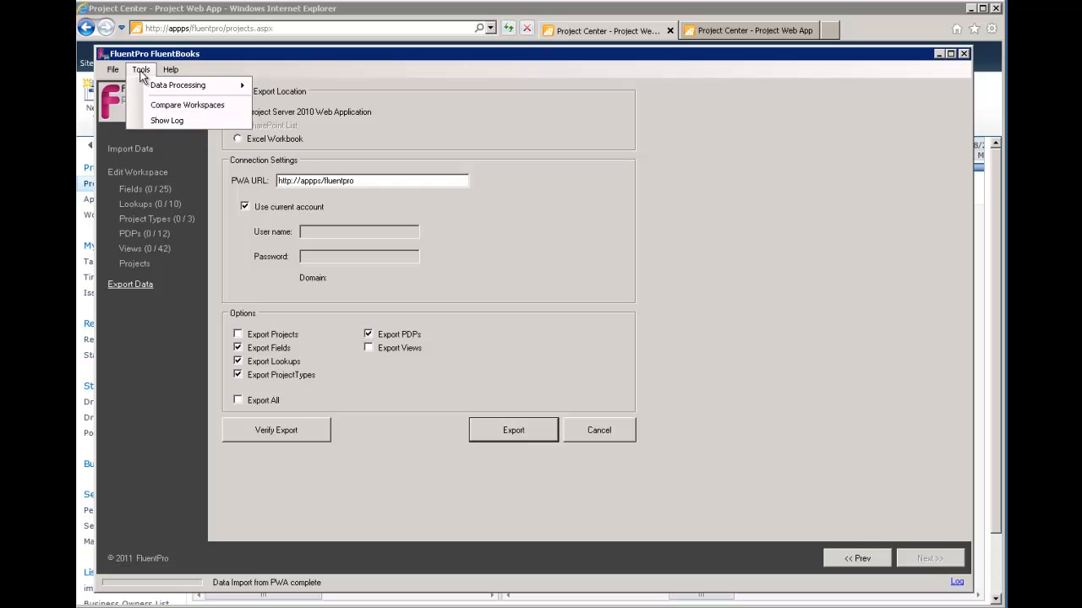
pyautogui.click(195, 108)
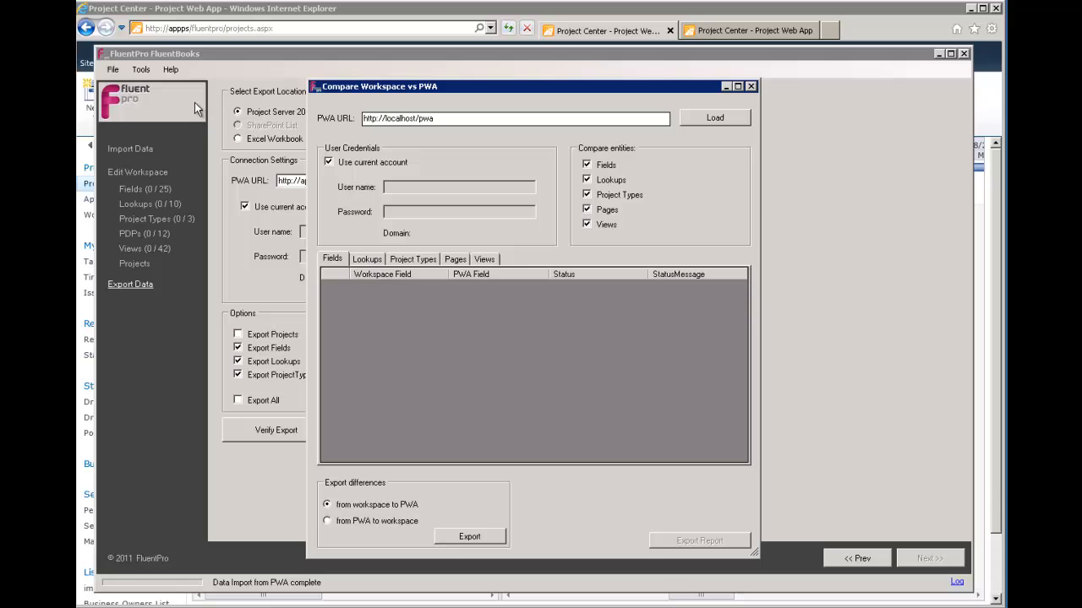
pyautogui.doubleClick(368, 118)
pyautogui.doubleClick(367, 119)
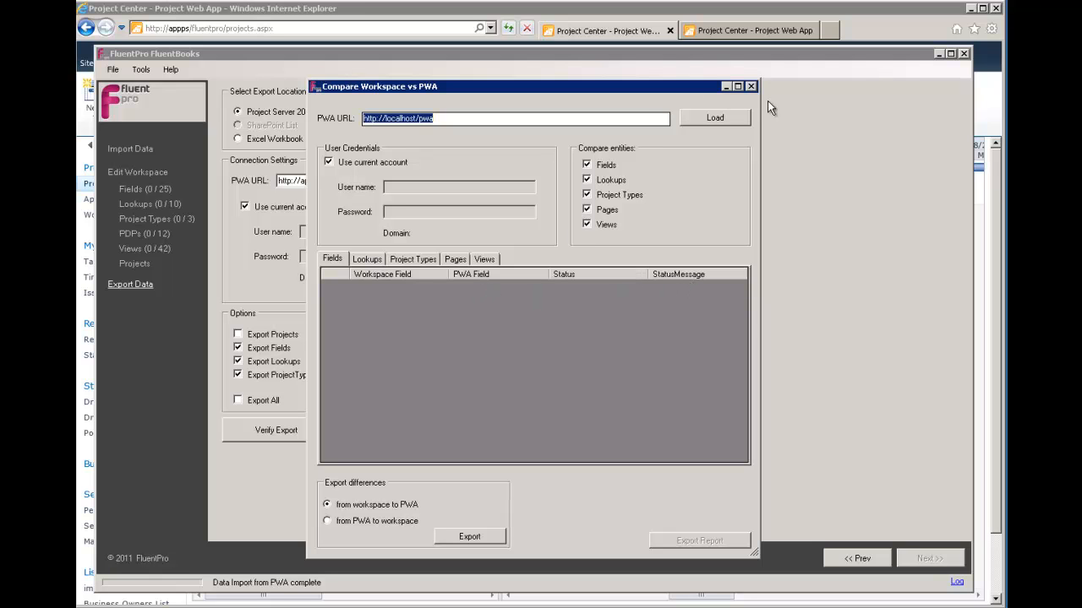
pyautogui.click(750, 87)
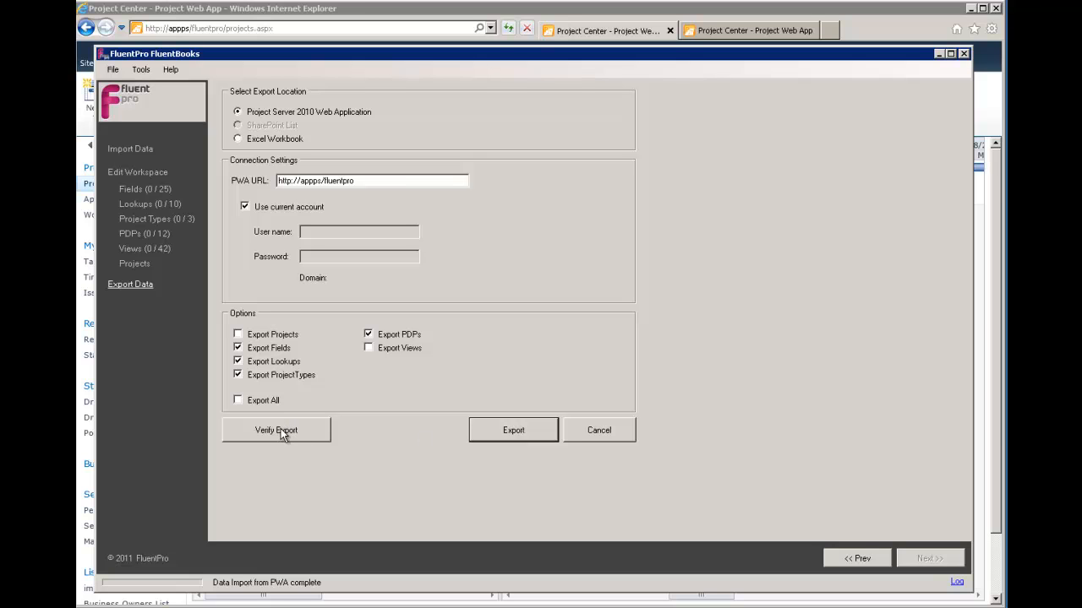
pyautogui.click(314, 182)
pyautogui.click(287, 431)
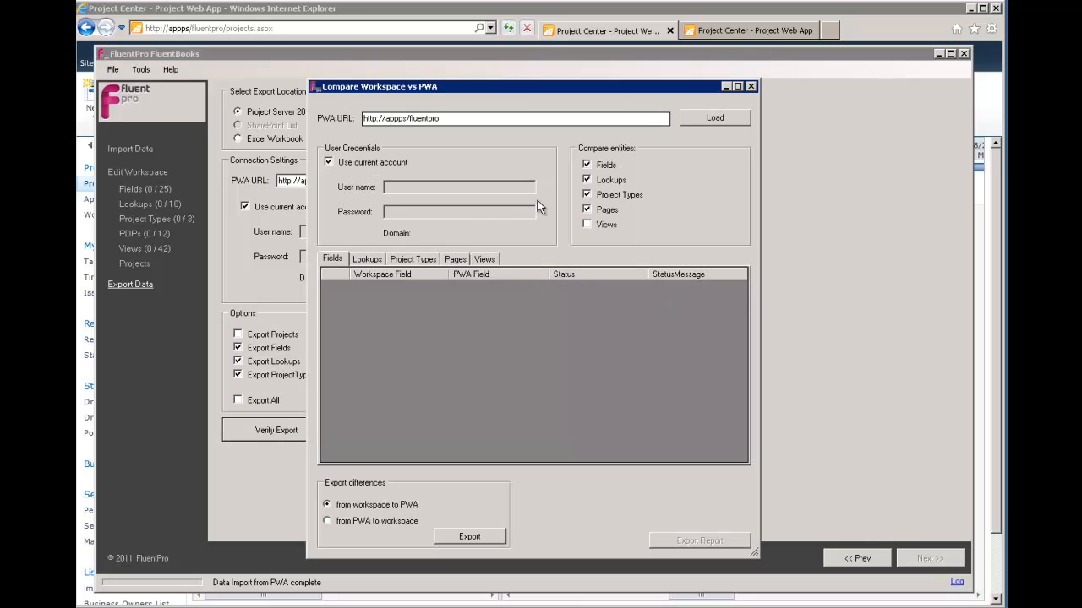
pyautogui.click(588, 180)
pyautogui.click(587, 195)
pyautogui.click(587, 210)
pyautogui.click(588, 180)
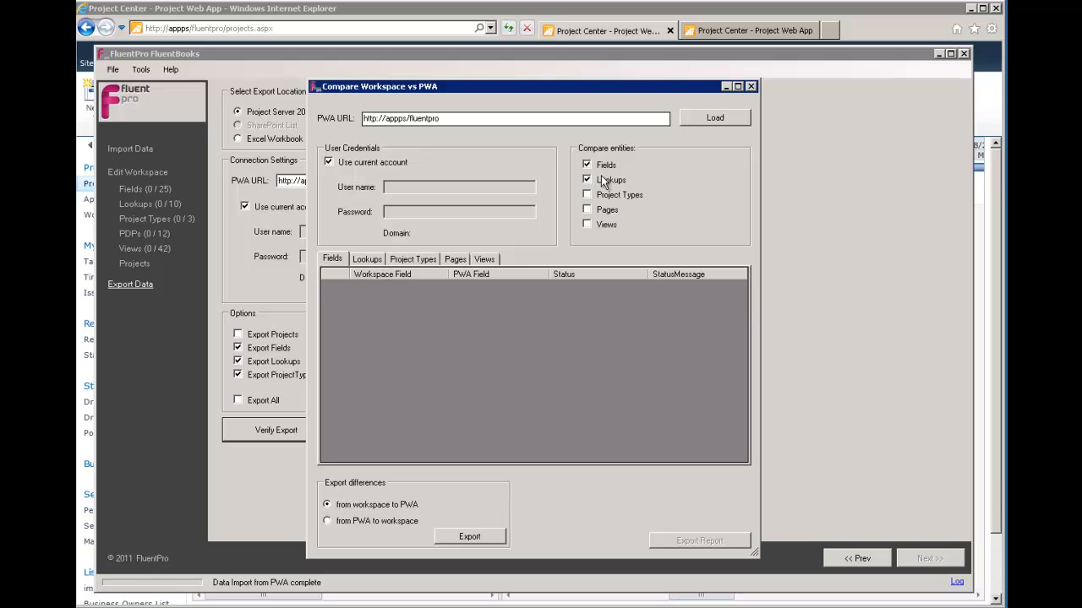
pyautogui.click(719, 115)
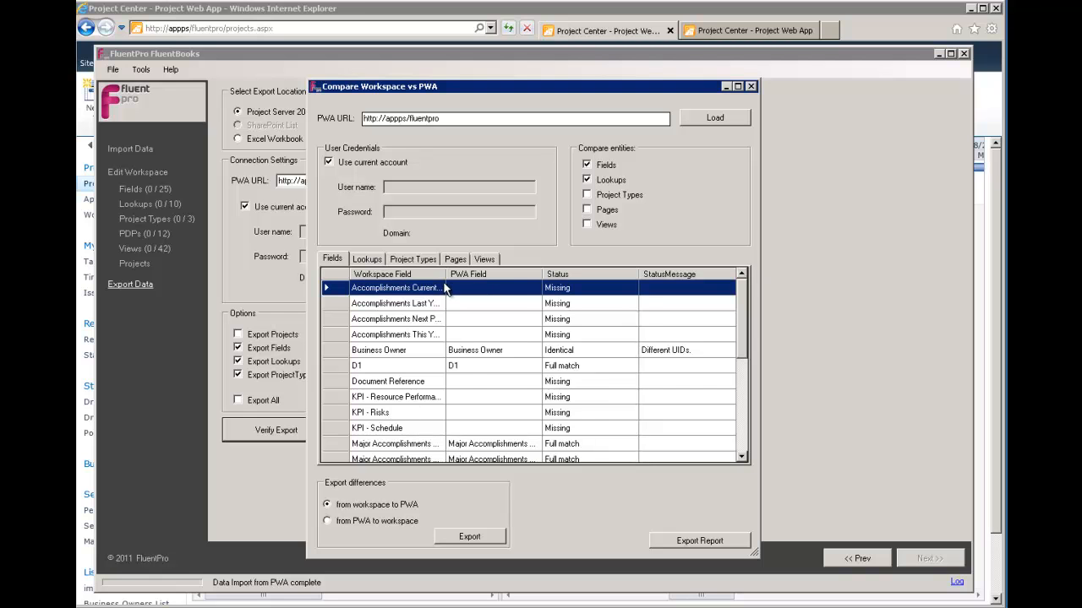
# Step: Widen the Workspace Field column, examine the comparison status of the four leading Accomplishments fields, and close the comparison
pyautogui.moveTo(445, 274); pyautogui.dragTo(473, 274)
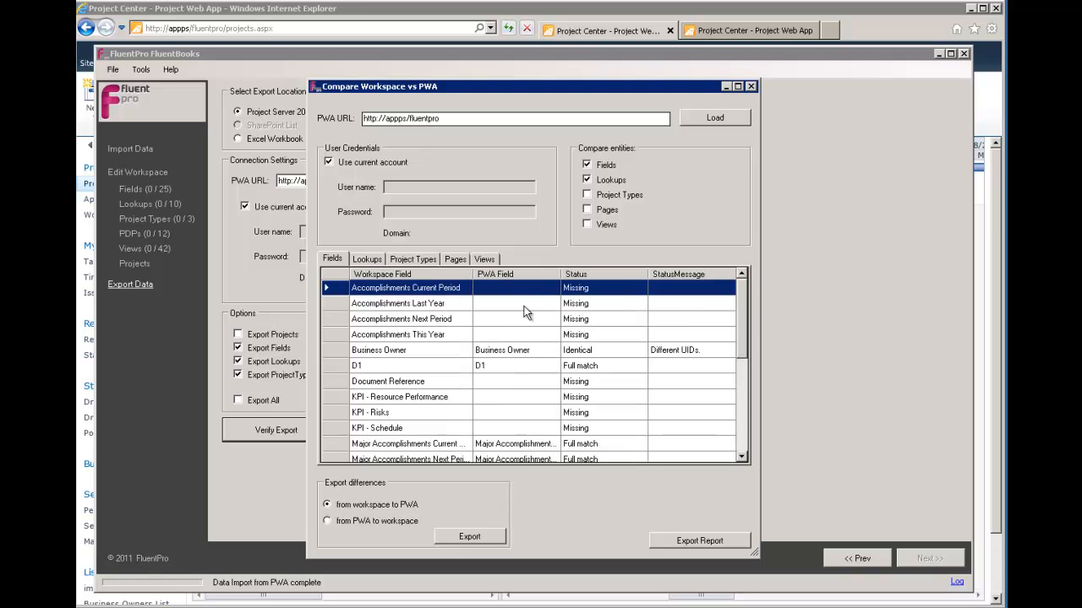
pyautogui.click(404, 306)
pyautogui.click(409, 289)
pyautogui.click(379, 305)
pyautogui.click(386, 290)
pyautogui.click(398, 305)
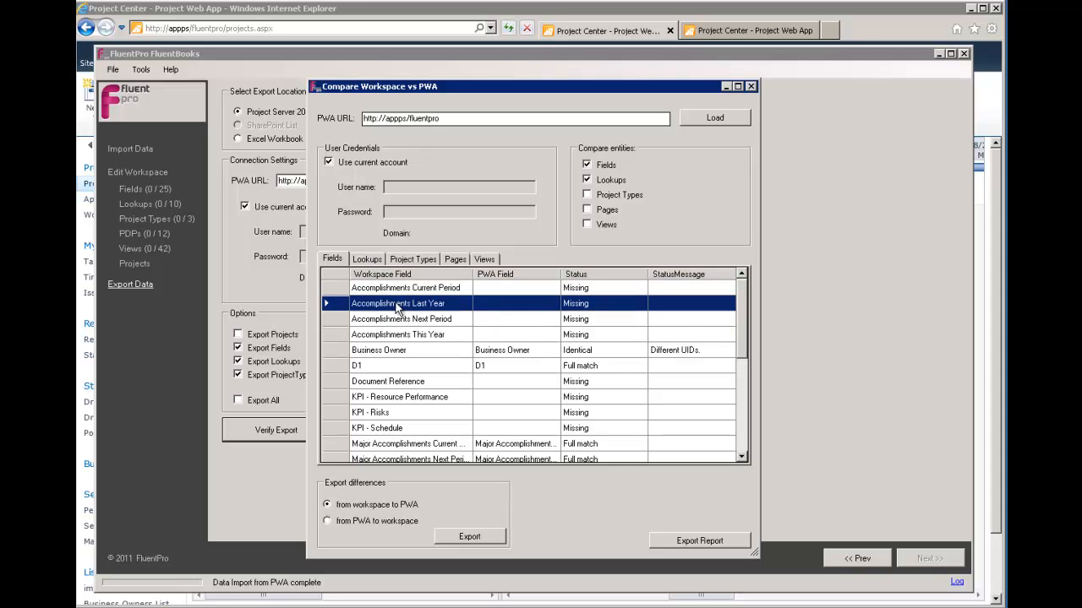
pyautogui.click(404, 326)
pyautogui.click(405, 336)
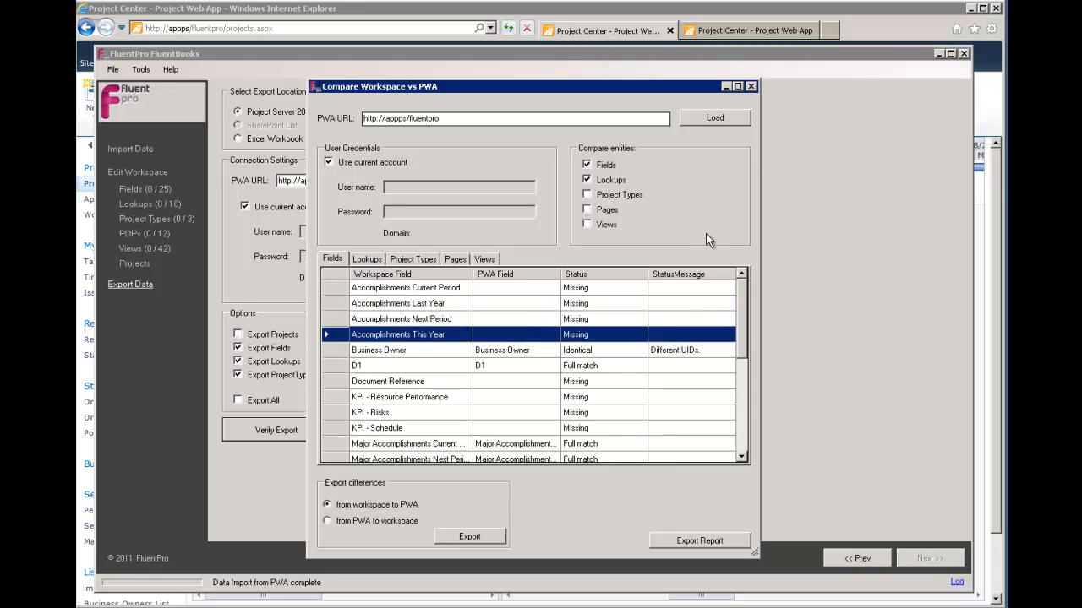
pyautogui.click(751, 87)
# Step: Select the workspace fields Accomplishments Current Period, Last Year, Next Period and This Year for export
pyautogui.click(142, 188)
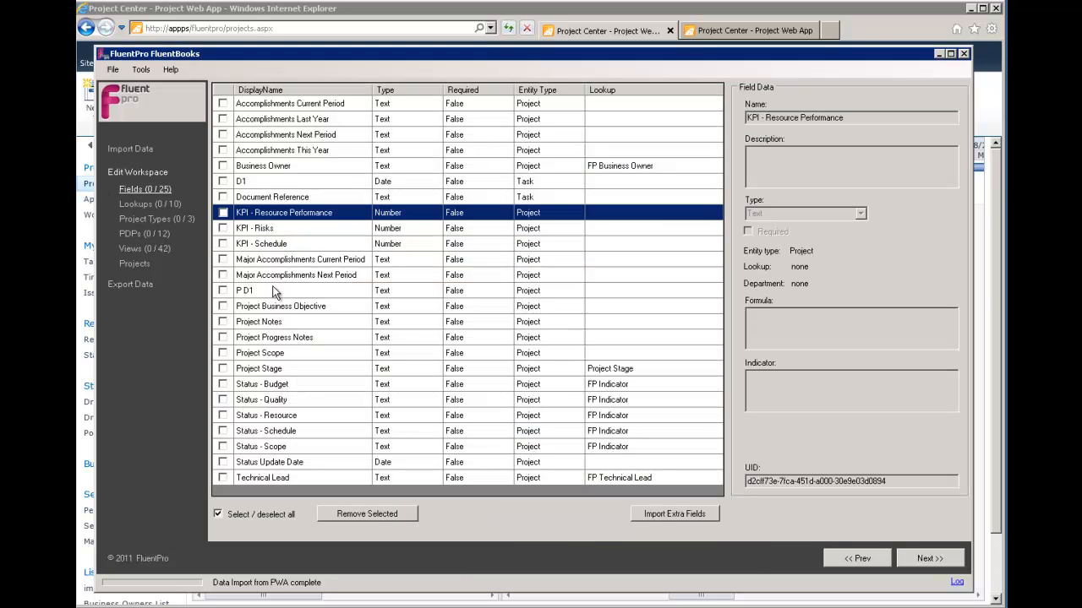
pyautogui.click(222, 103)
pyautogui.click(222, 118)
pyautogui.click(223, 134)
pyautogui.click(222, 151)
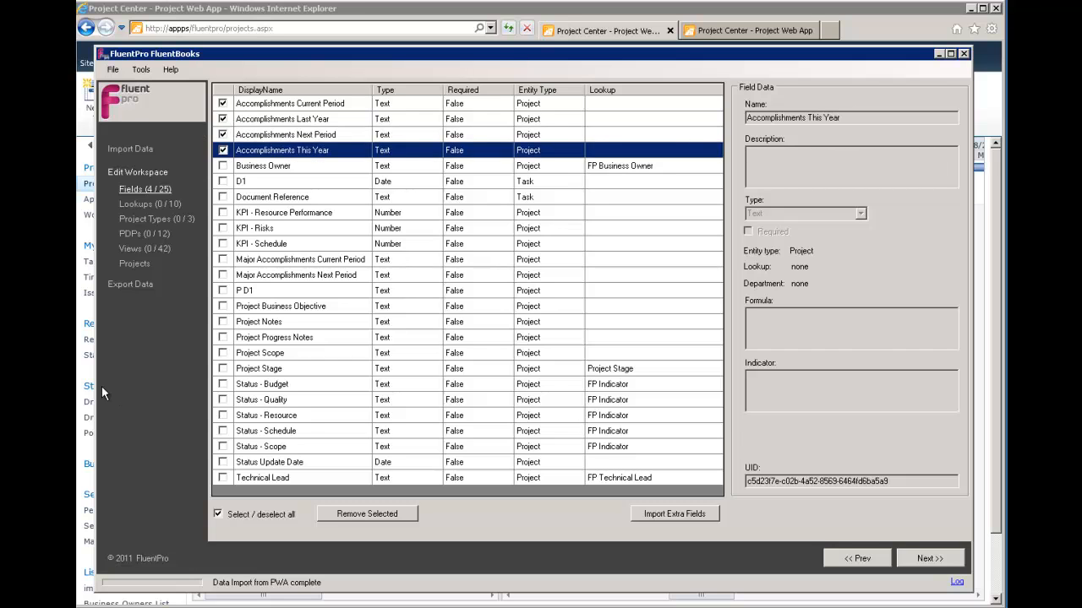
# Step: Limit the export options to fields by excluding lookups, project types and PDPs
pyautogui.click(138, 286)
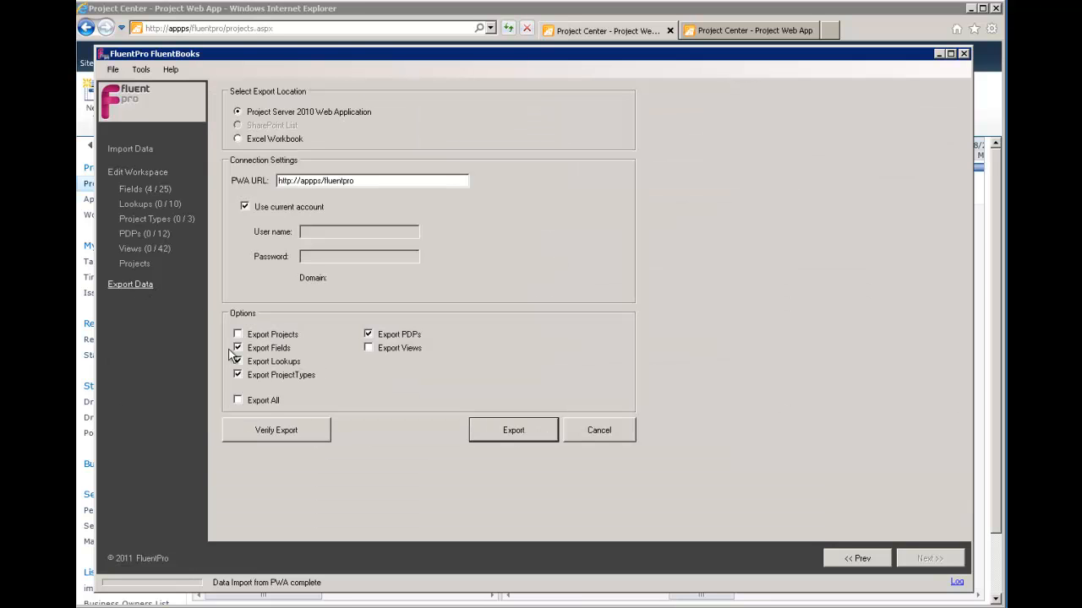
pyautogui.click(278, 362)
pyautogui.click(275, 375)
pyautogui.click(392, 338)
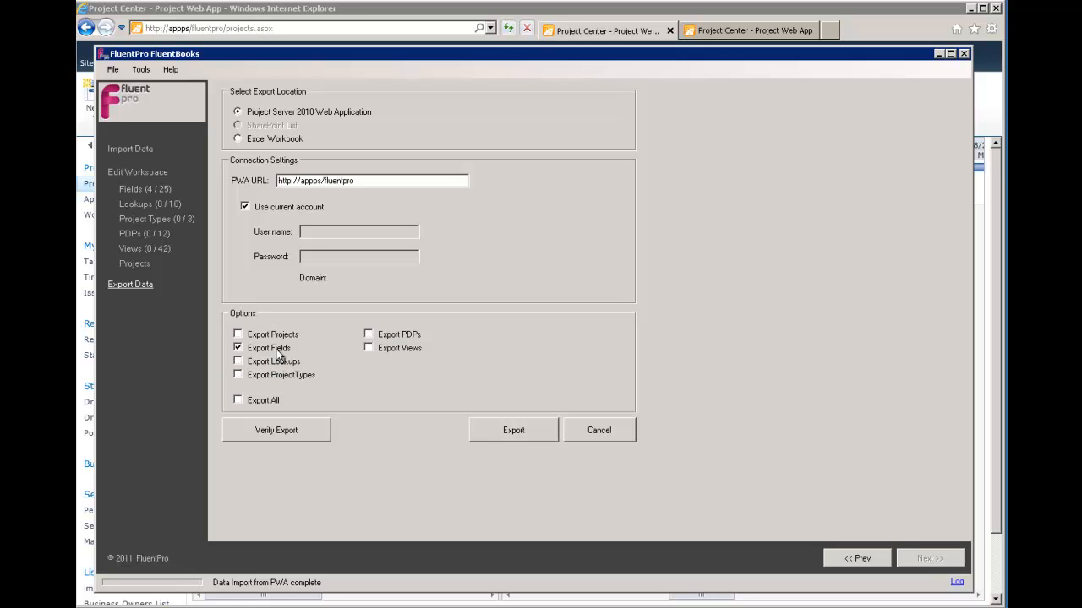
pyautogui.click(518, 433)
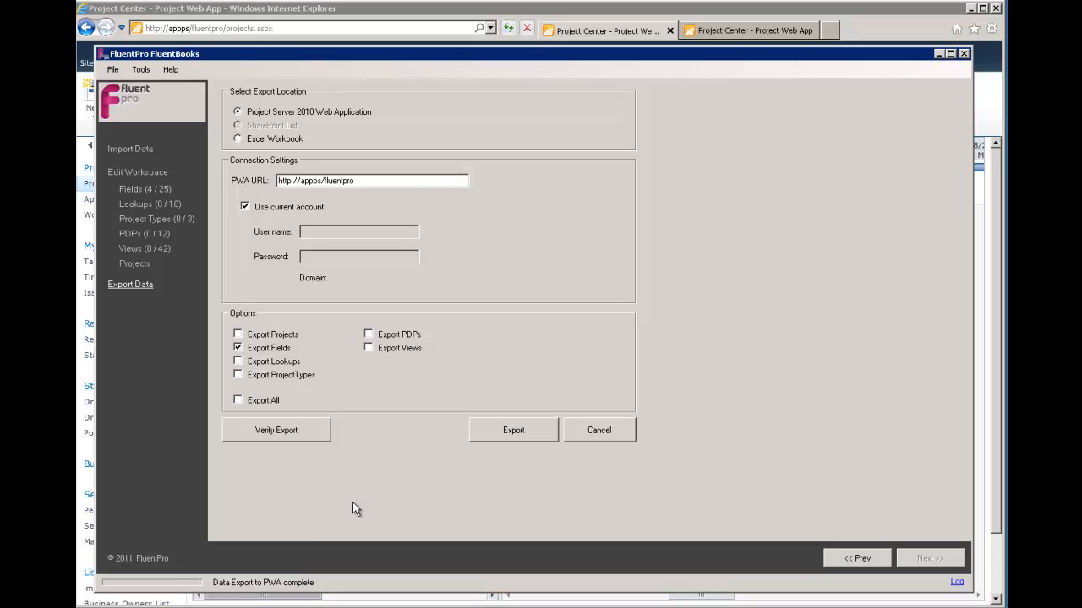
pyautogui.click(286, 440)
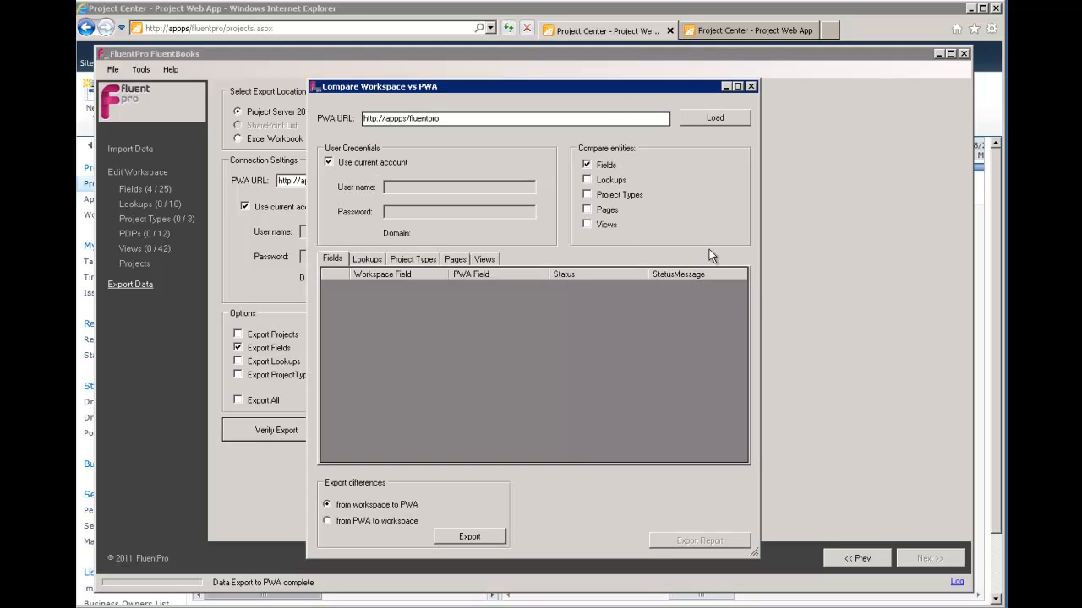
pyautogui.click(728, 118)
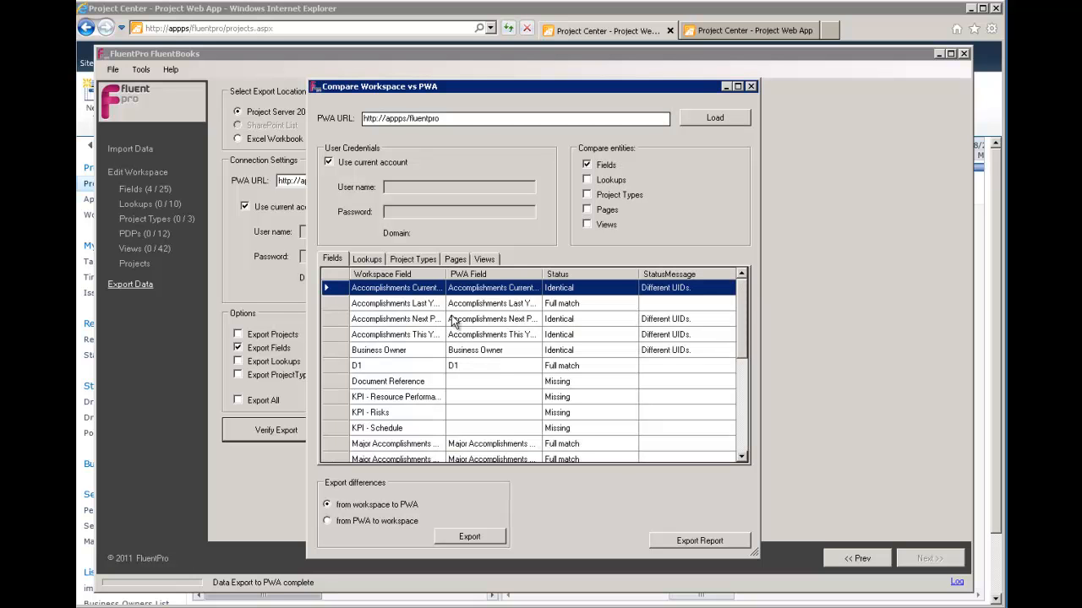
# Step: Widen the Workspace Field and PWA Field columns and examine the comparison status of the four leading Accomplishments fields
pyautogui.click(488, 321)
pyautogui.click(493, 331)
pyautogui.click(493, 317)
pyautogui.click(493, 289)
pyautogui.moveTo(445, 274); pyautogui.dragTo(457, 274)
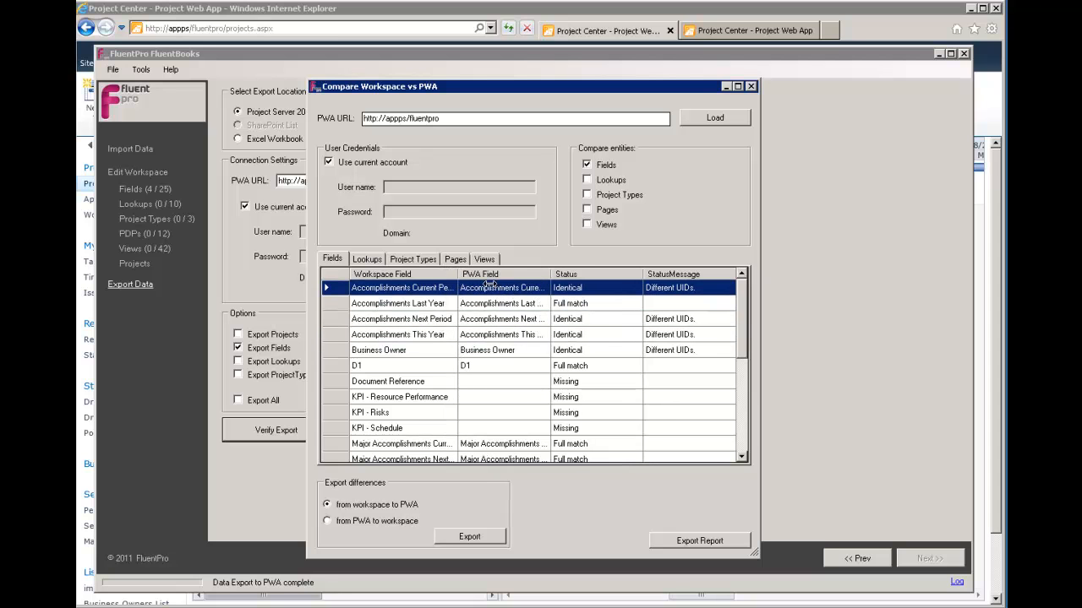
pyautogui.moveTo(550, 275); pyautogui.dragTo(562, 275)
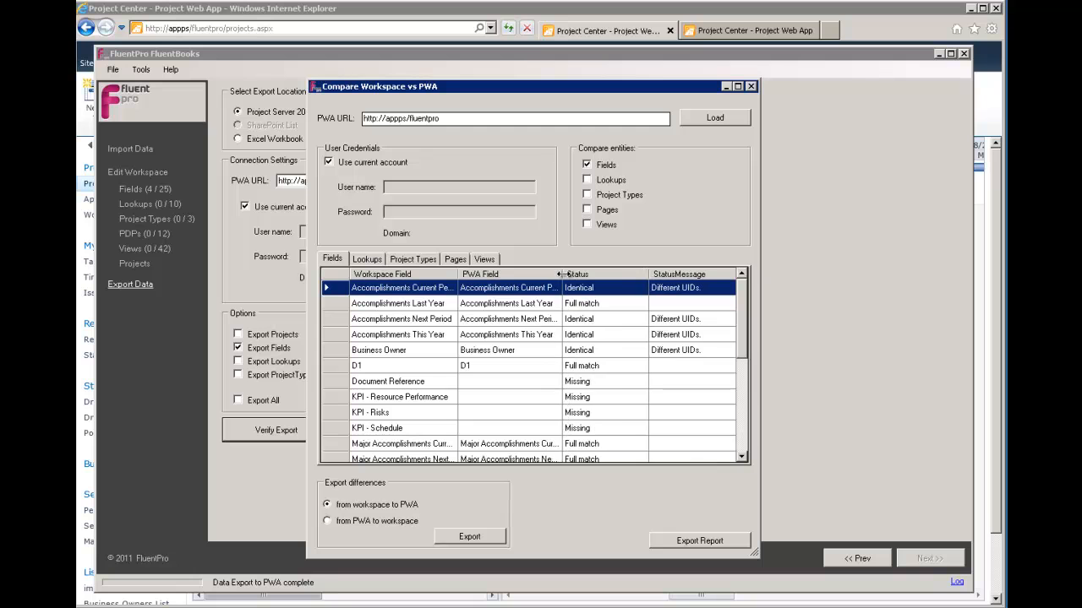
pyautogui.click(500, 319)
pyautogui.click(511, 335)
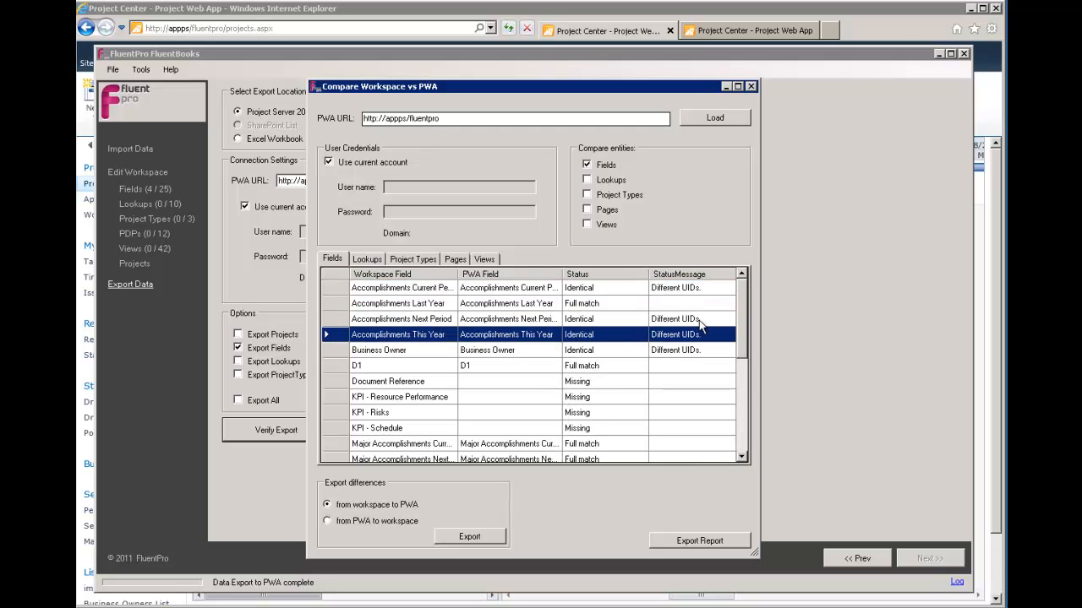
pyautogui.scroll(-3, 488, 355)
pyautogui.scroll(3, 486, 355)
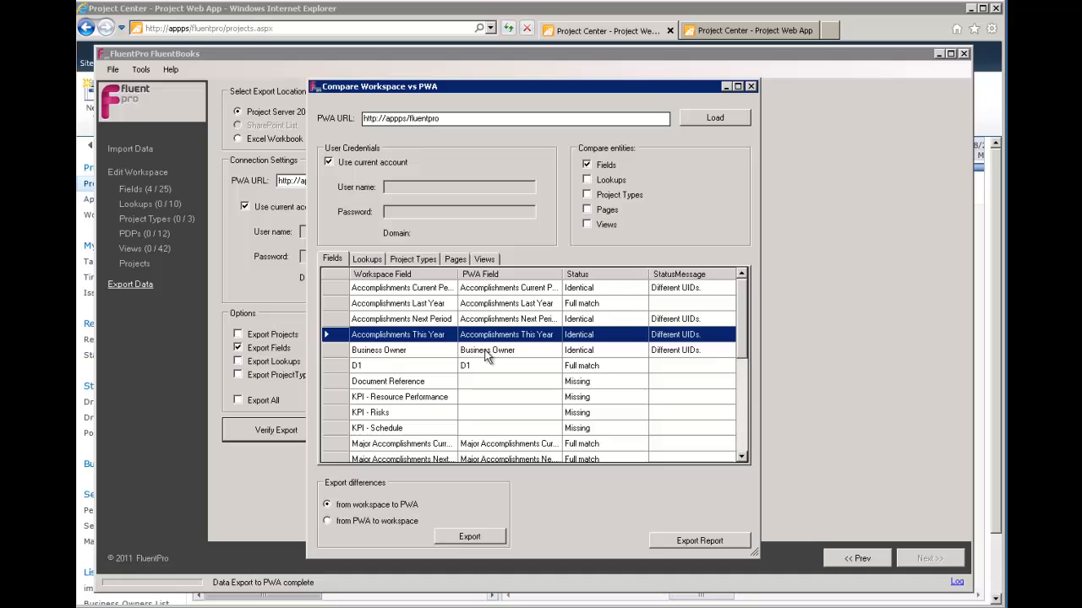
# Step: Examine the Business Owner field's match, widen the Workspace Field column further, and look through the compared fields
pyautogui.click(423, 351)
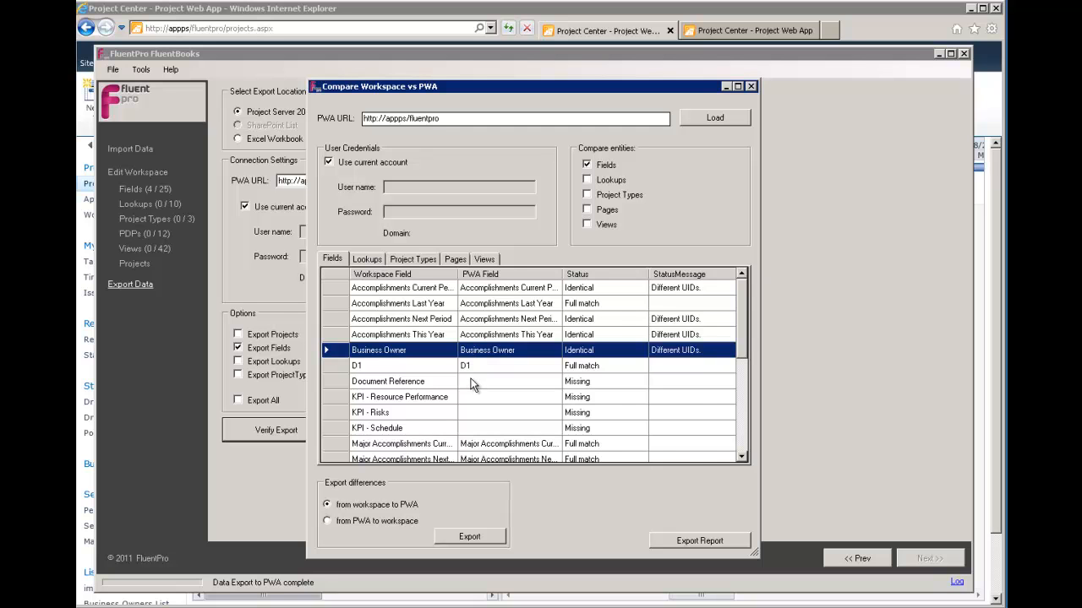
pyautogui.scroll(-3, 471, 384)
pyautogui.scroll(3, 470, 384)
pyautogui.click(465, 306)
pyautogui.moveTo(458, 272); pyautogui.dragTo(485, 273)
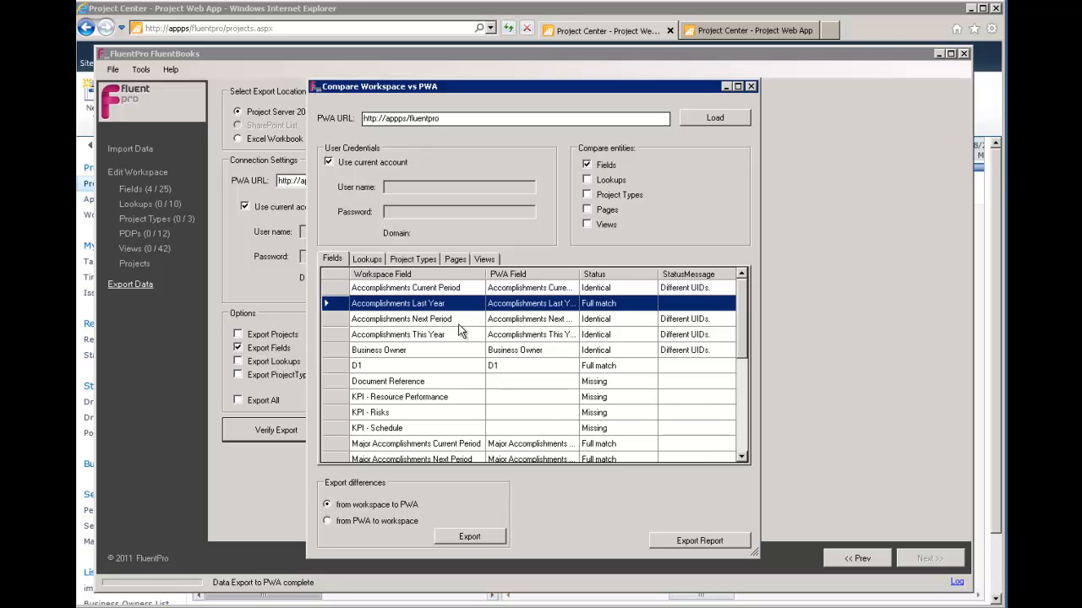
pyautogui.scroll(-2, 461, 330)
pyautogui.scroll(2, 460, 331)
pyautogui.scroll(-5, 526, 329)
pyautogui.scroll(-1, 526, 331)
pyautogui.scroll(4, 525, 335)
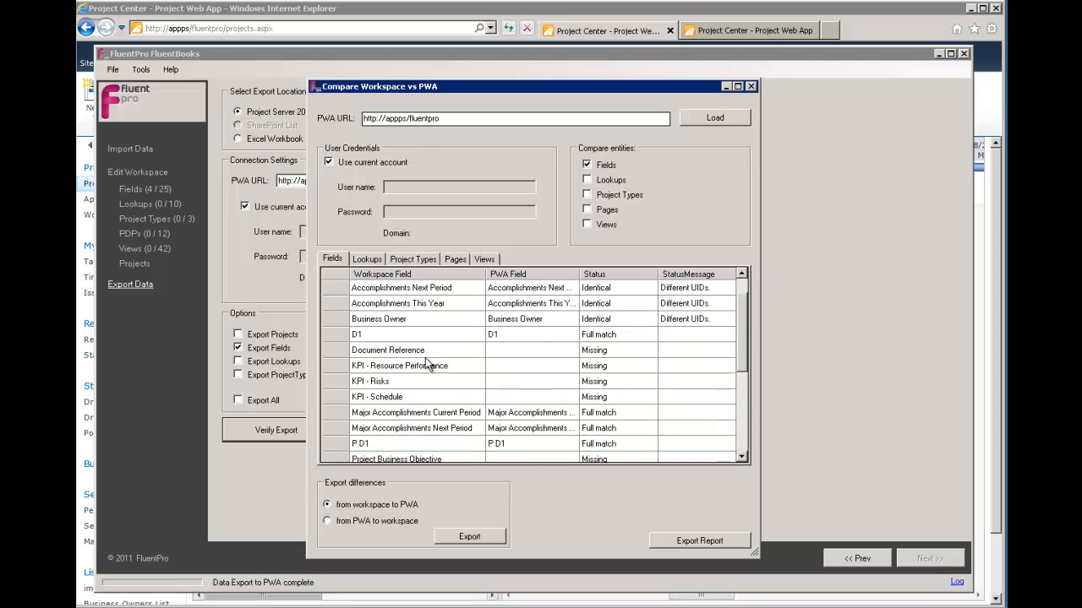
# Step: Examine the comparison status of Major Accomplishments Current Period, Project Scope and Project Stage, and close the comparison
pyautogui.click(436, 414)
pyautogui.scroll(-3, 441, 418)
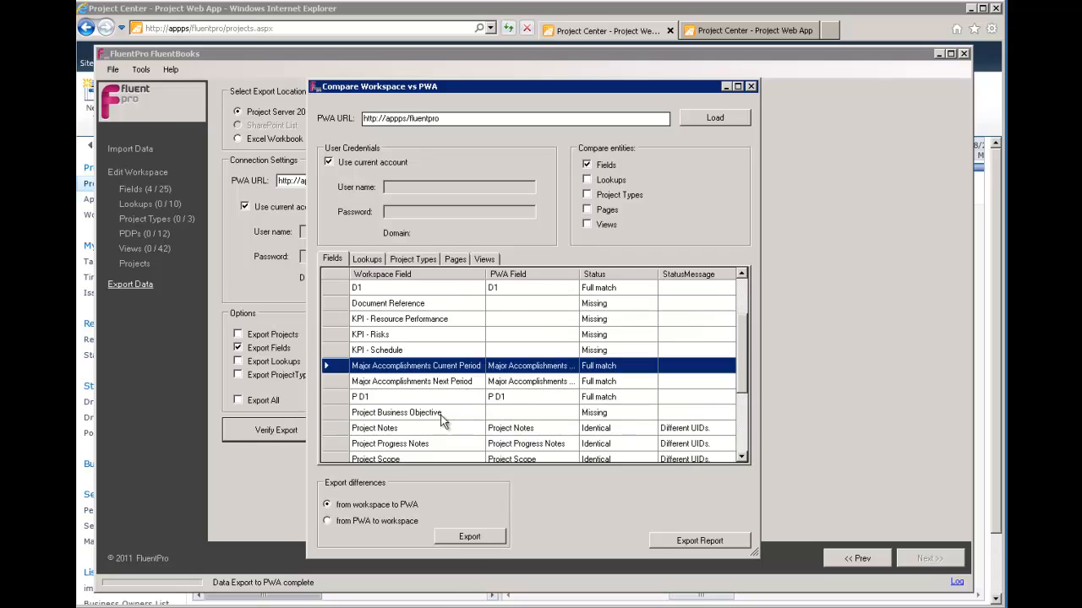
pyautogui.click(392, 369)
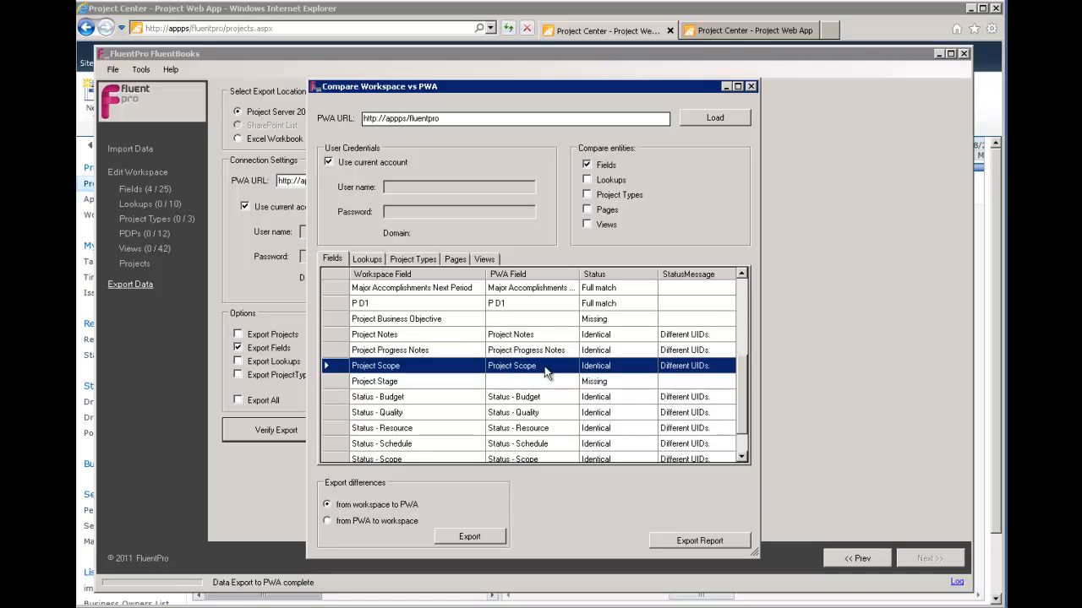
pyautogui.click(509, 380)
pyautogui.click(510, 365)
pyautogui.click(751, 86)
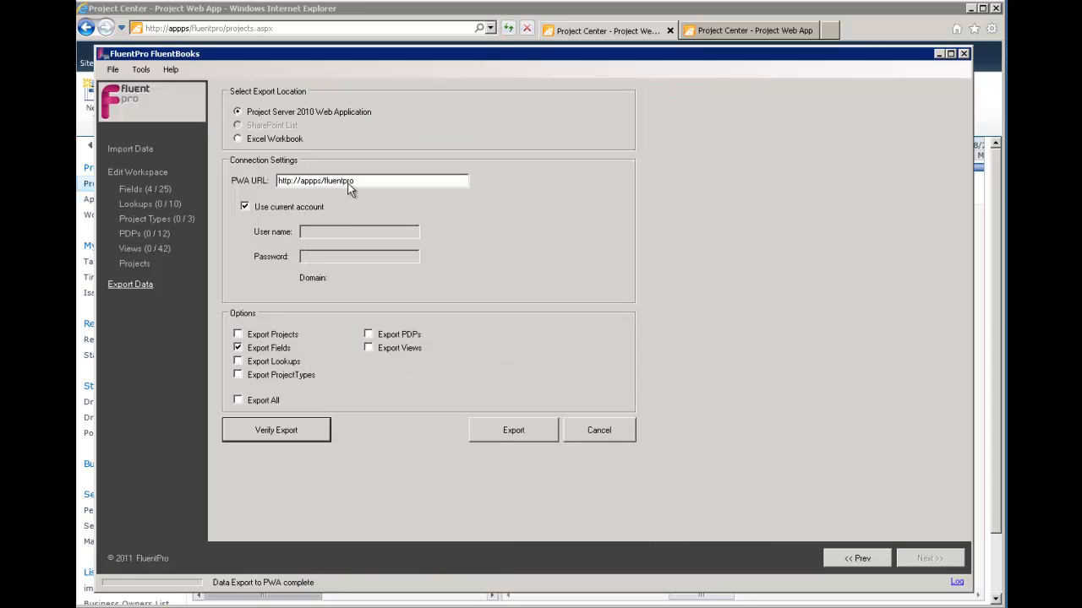
# Step: Select all of the workspace's fields, project types and PDPs for export
pyautogui.click(142, 190)
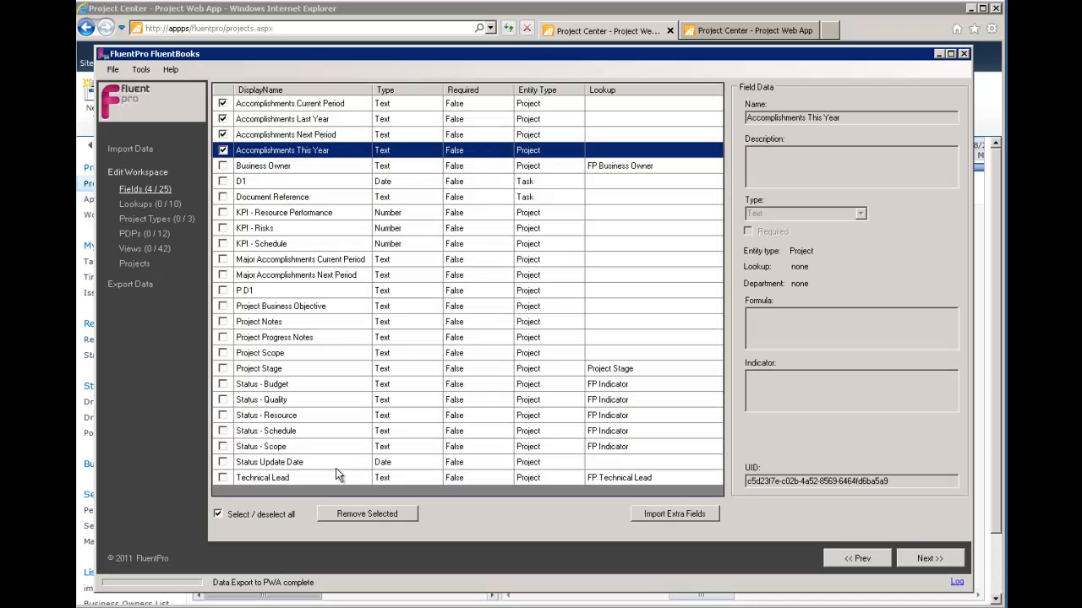
pyautogui.click(260, 518)
pyautogui.click(137, 206)
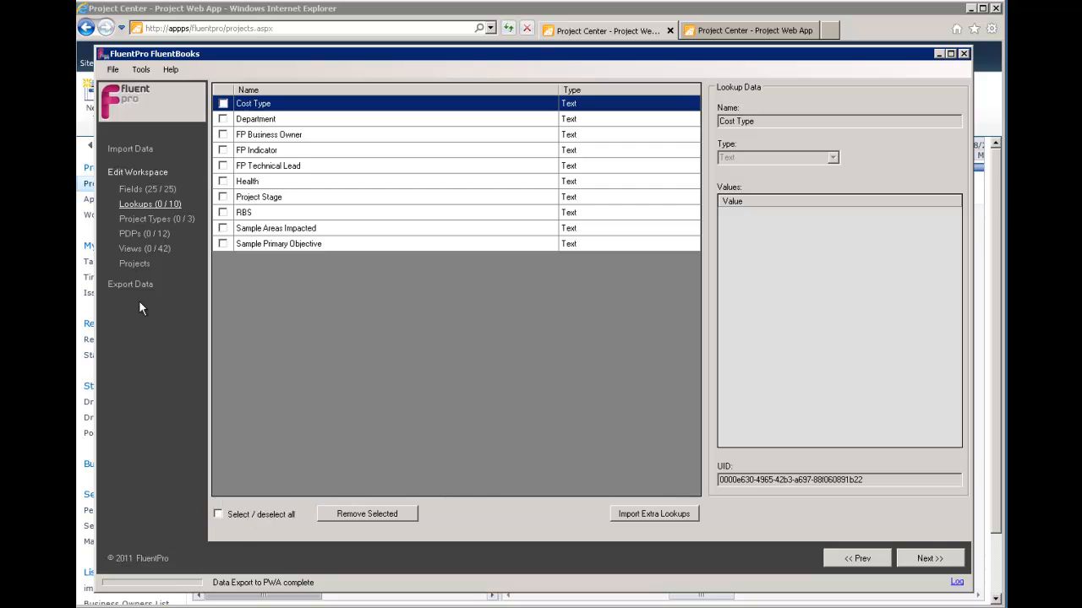
pyautogui.click(145, 220)
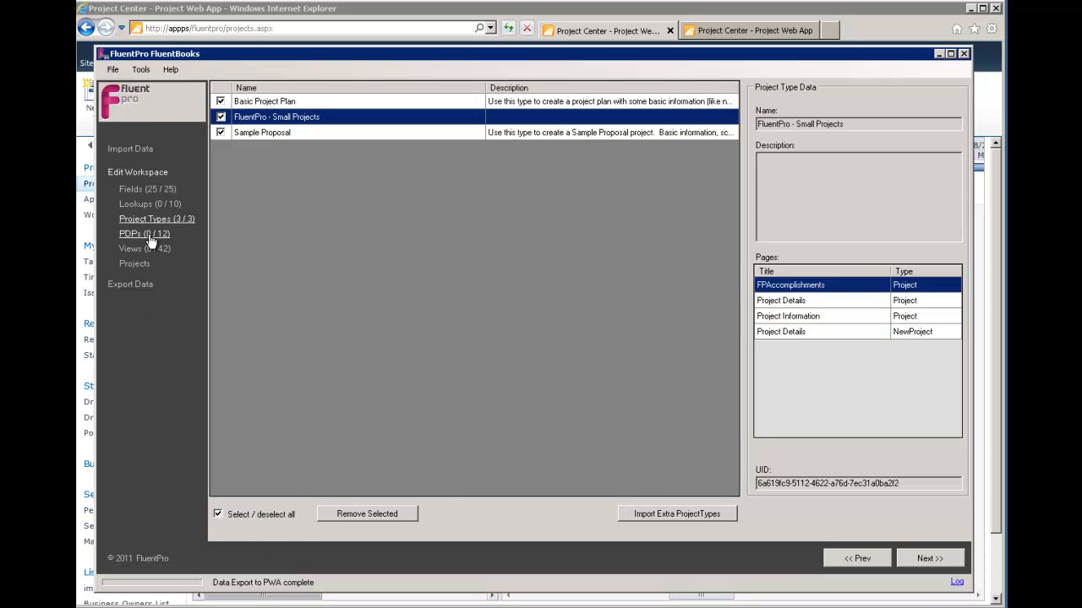
pyautogui.click(149, 240)
pyautogui.click(249, 517)
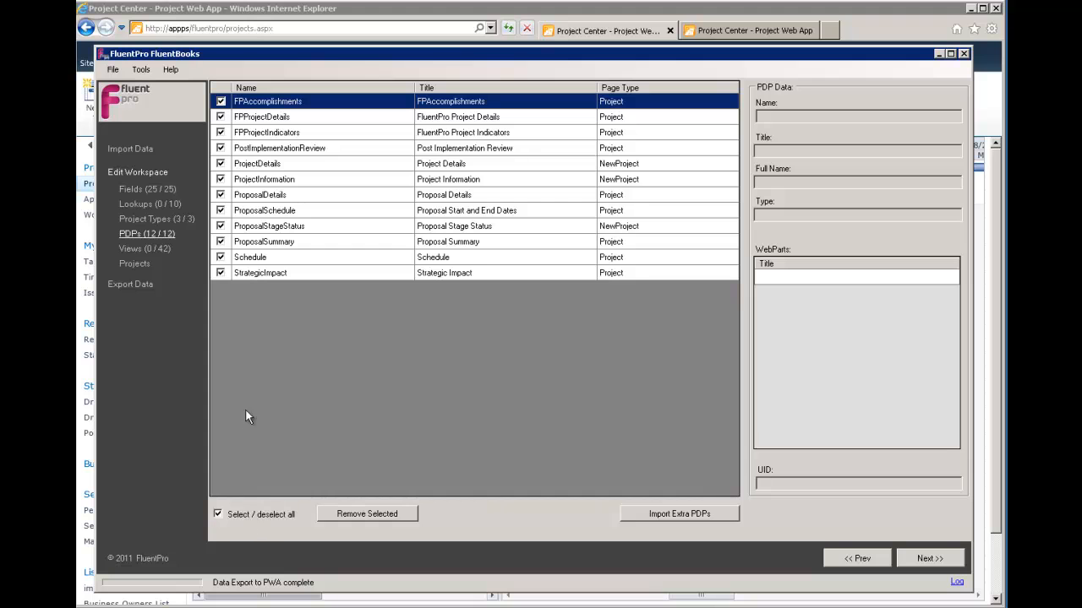
pyautogui.click(141, 251)
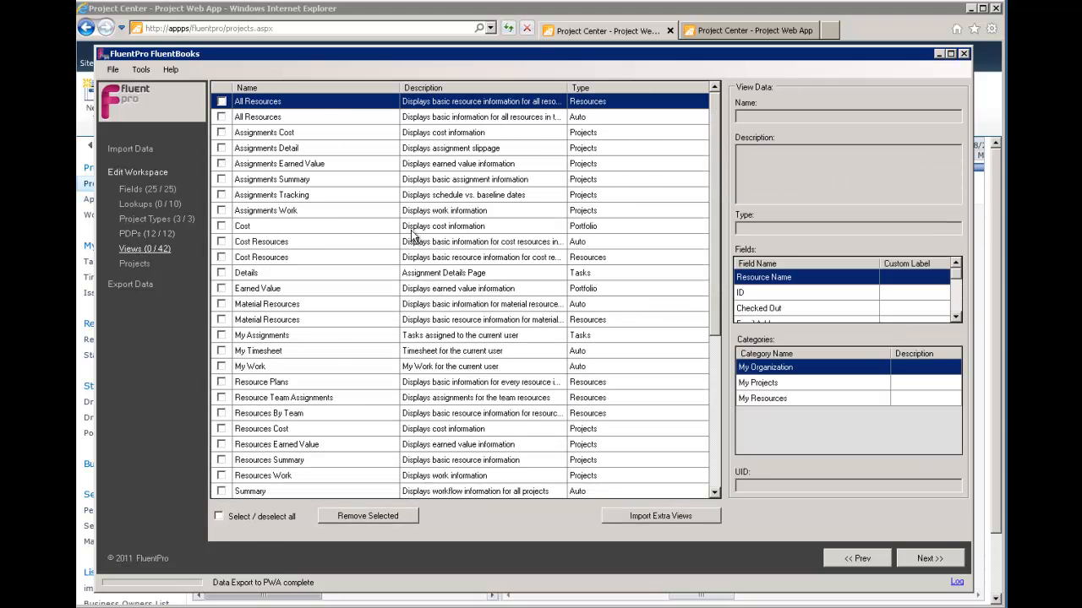
pyautogui.scroll(-5, 405, 244)
pyautogui.scroll(-2, 405, 243)
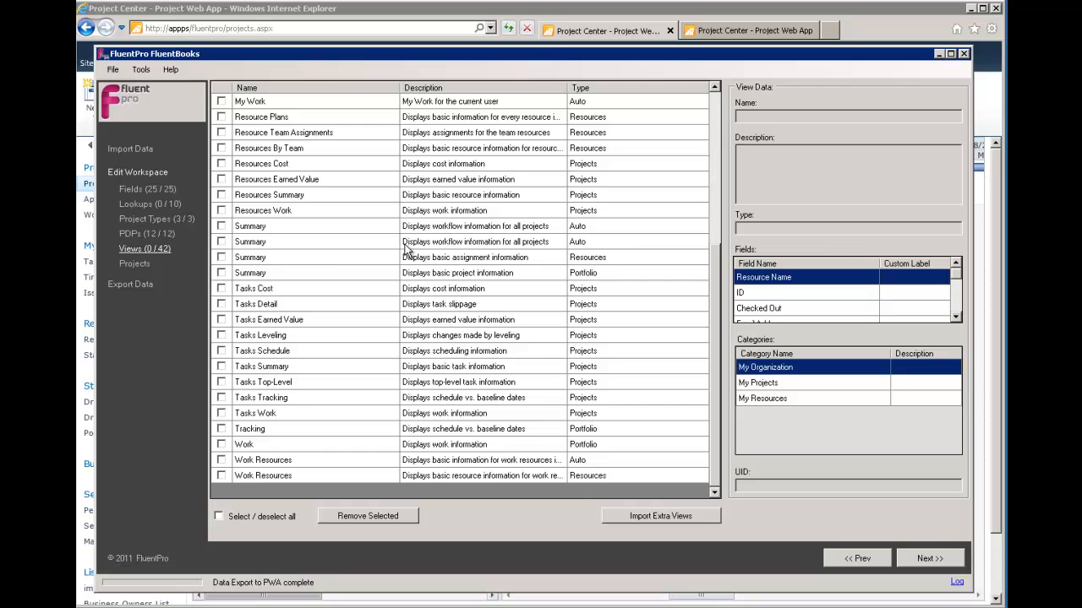
pyautogui.scroll(6, 412, 266)
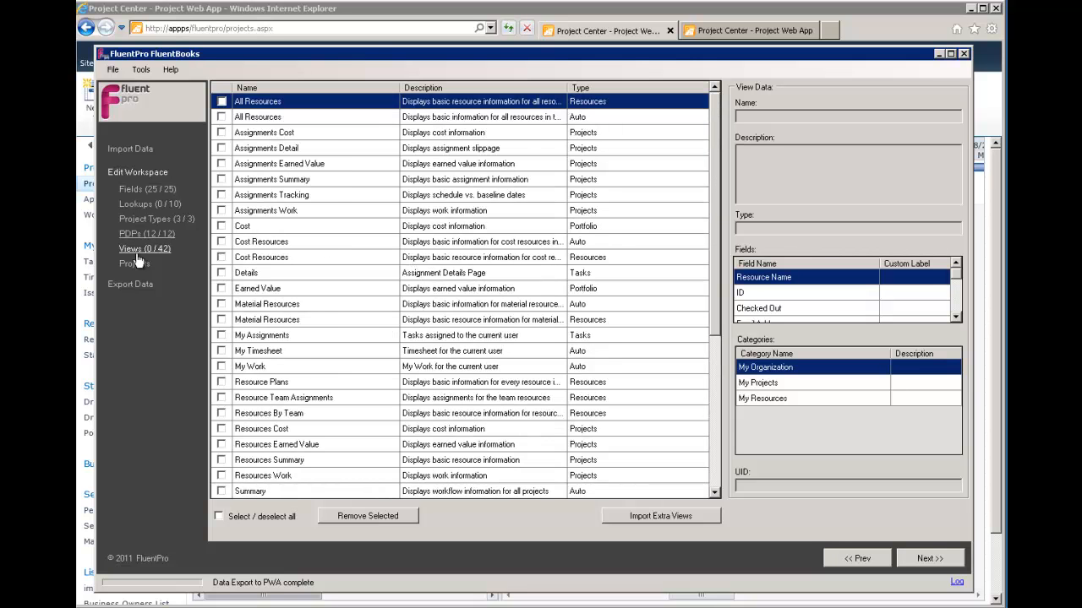
pyautogui.click(132, 286)
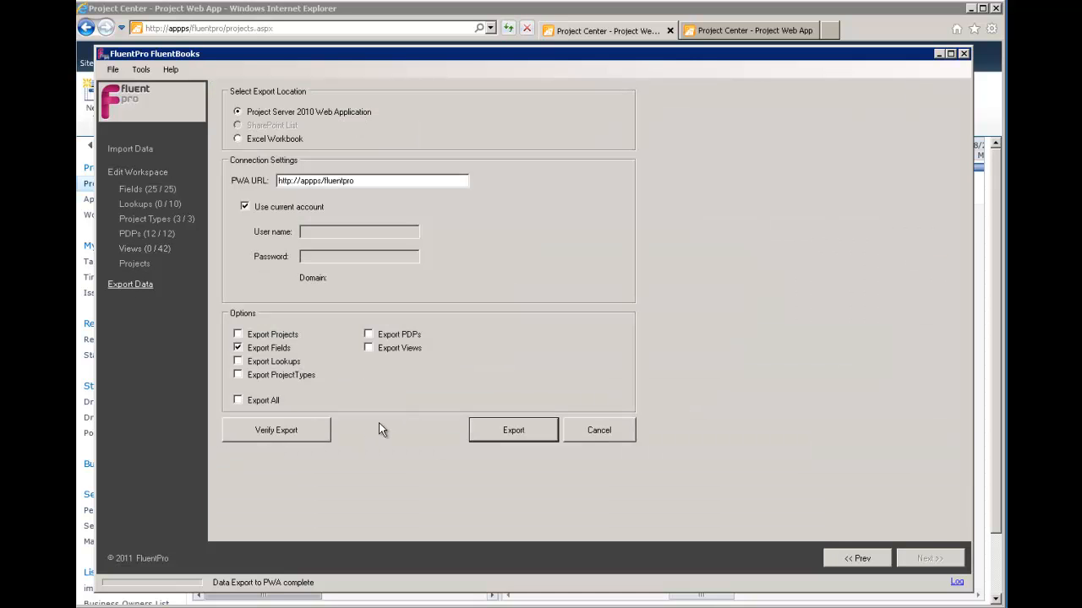
pyautogui.click(262, 402)
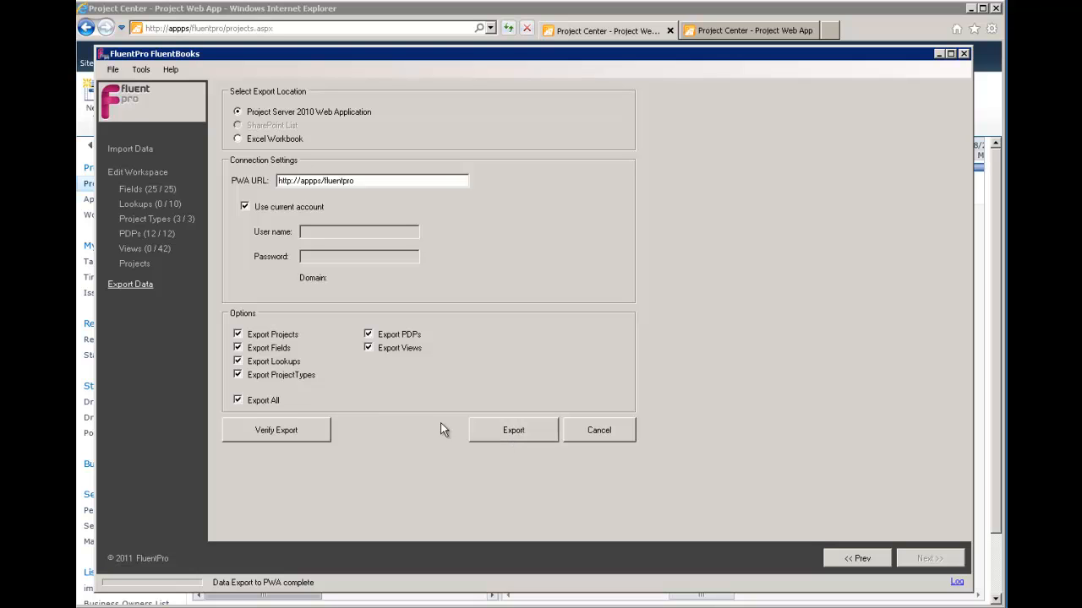
pyautogui.click(507, 434)
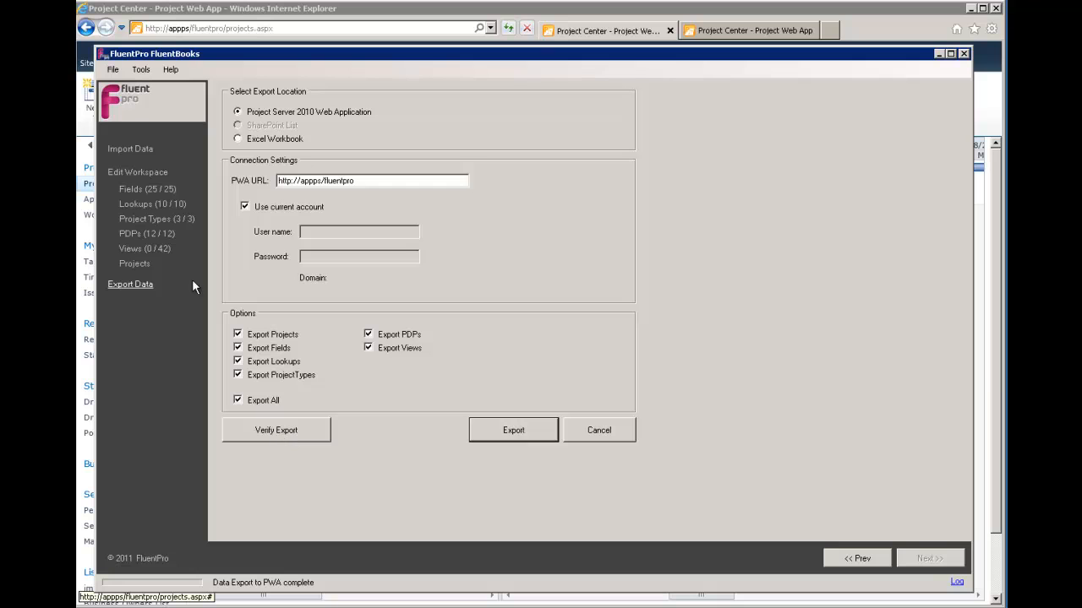
pyautogui.click(295, 433)
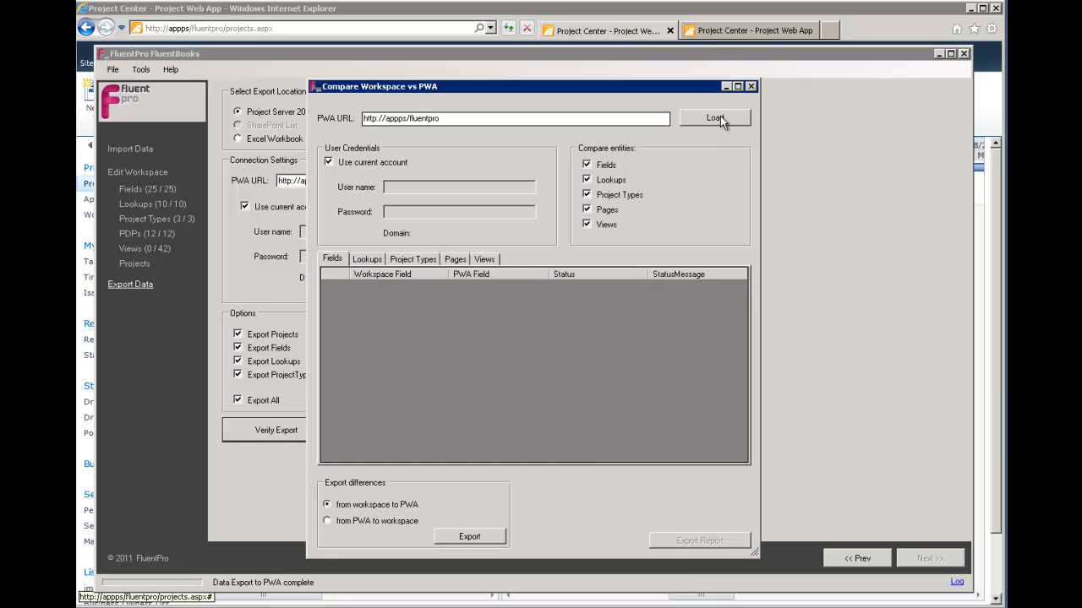
pyautogui.click(715, 117)
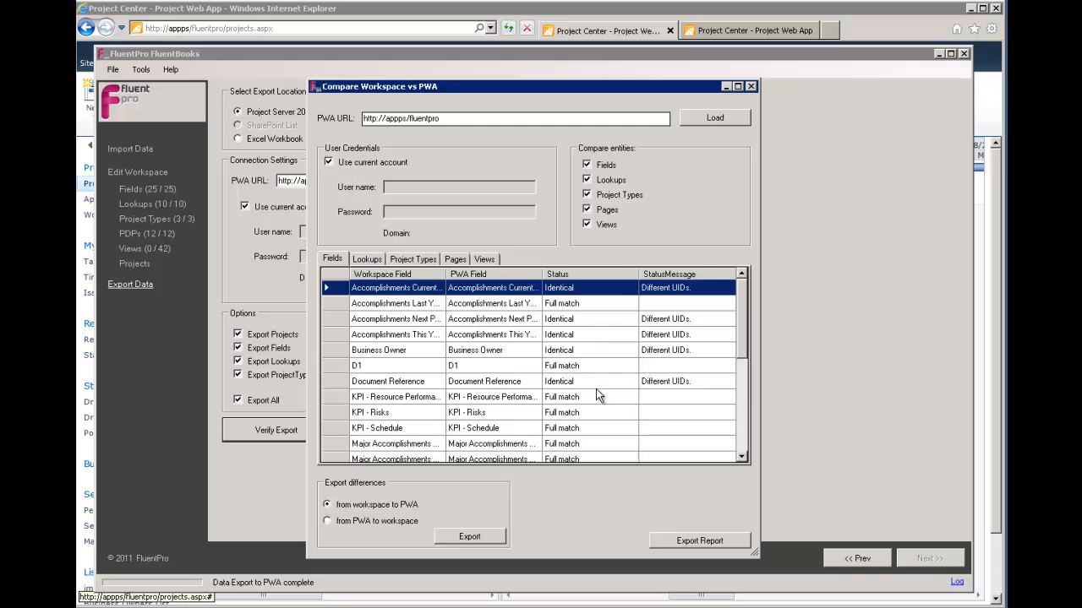
pyautogui.click(537, 366)
pyautogui.moveTo(742, 295)
pyautogui.mouseDown()
pyautogui.moveTo(753, 407)
pyautogui.moveTo(749, 292)
pyautogui.mouseUp()
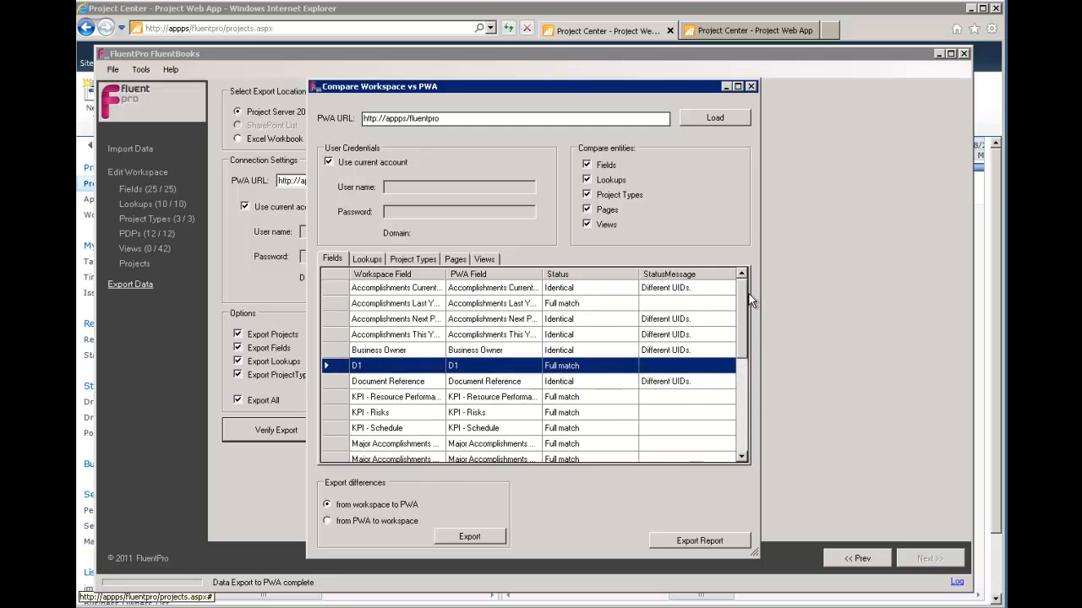
# Step: Examine the comparison of the lookups, including FP Business Owners, and of the three project types
pyautogui.click(377, 262)
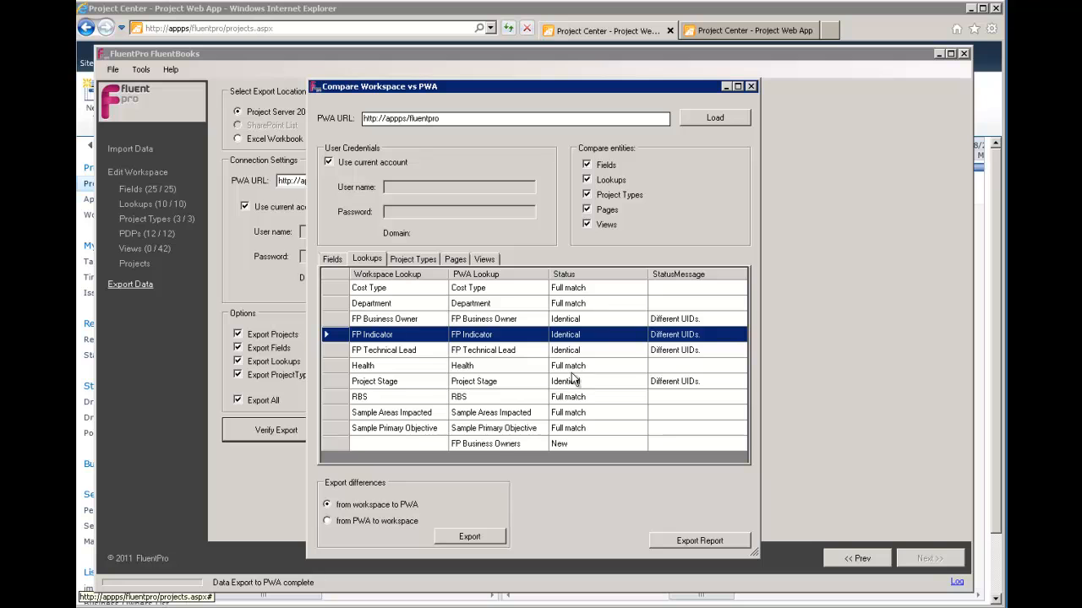
pyautogui.click(495, 443)
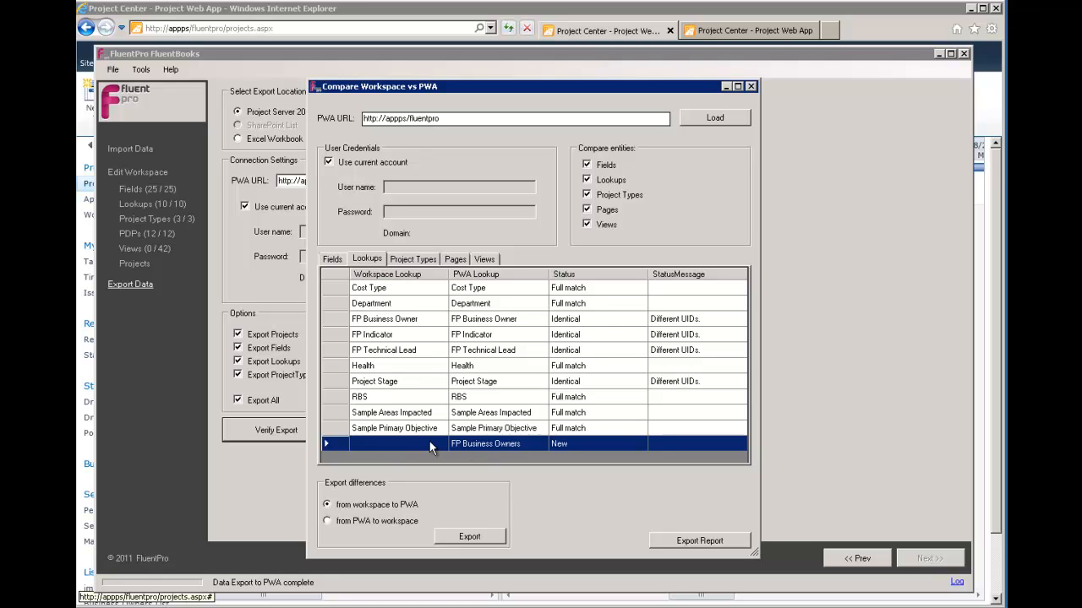
pyautogui.click(407, 261)
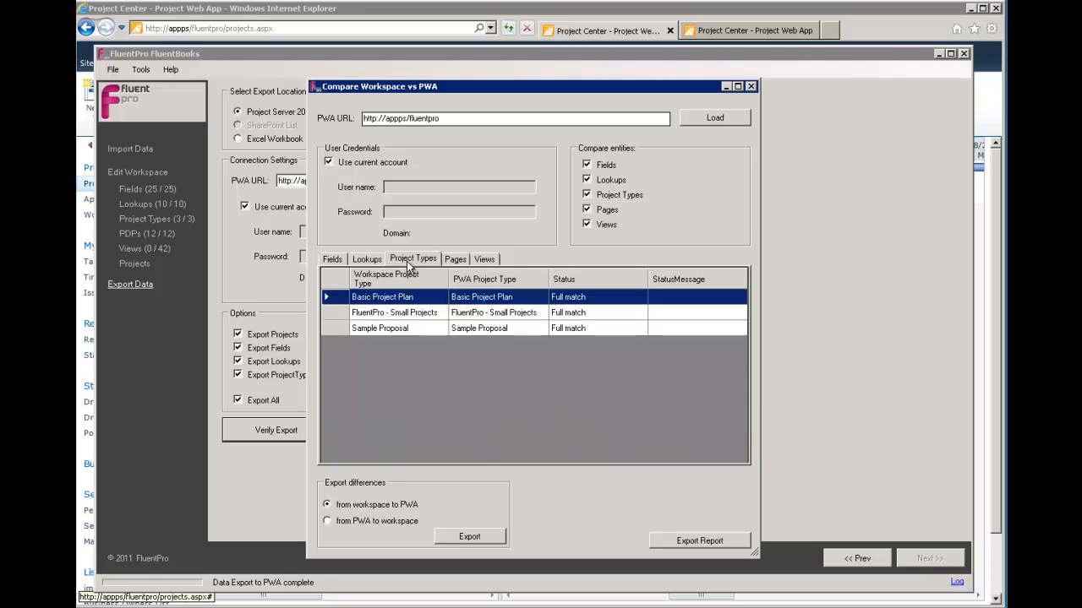
pyautogui.click(503, 313)
pyautogui.click(501, 328)
pyautogui.click(496, 313)
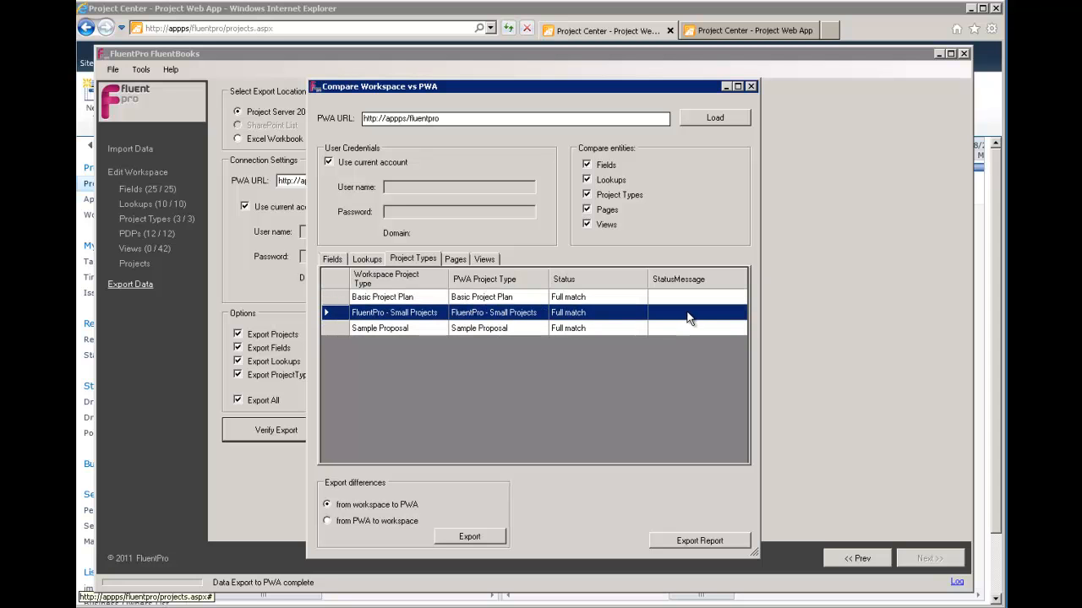
pyautogui.click(367, 261)
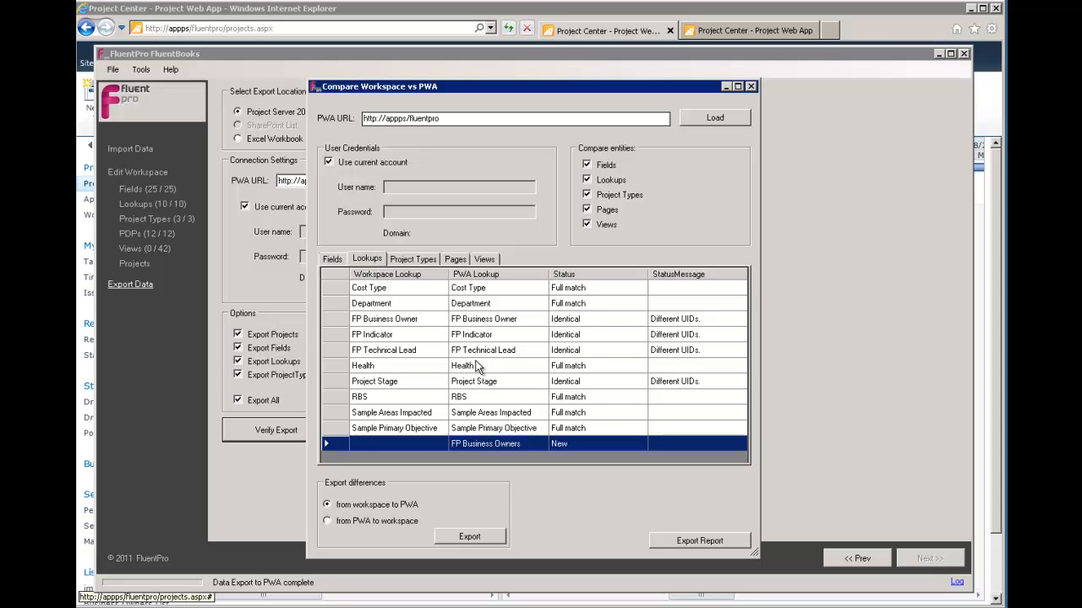
# Step: Examine the pages comparison for FPAccomplishments, FluentPro Project Details and FluentPro Project Indicators, and return to the fields comparison
pyautogui.click(438, 262)
pyautogui.click(455, 260)
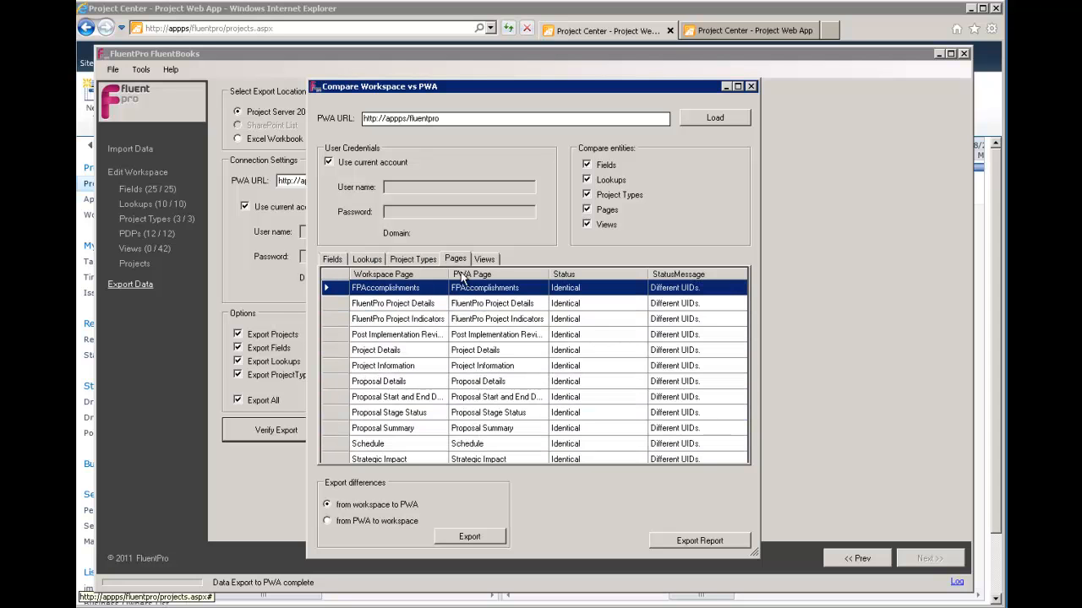
pyautogui.click(423, 306)
pyautogui.click(402, 289)
pyautogui.click(411, 304)
pyautogui.click(414, 321)
pyautogui.click(415, 289)
pyautogui.click(423, 305)
pyautogui.click(426, 319)
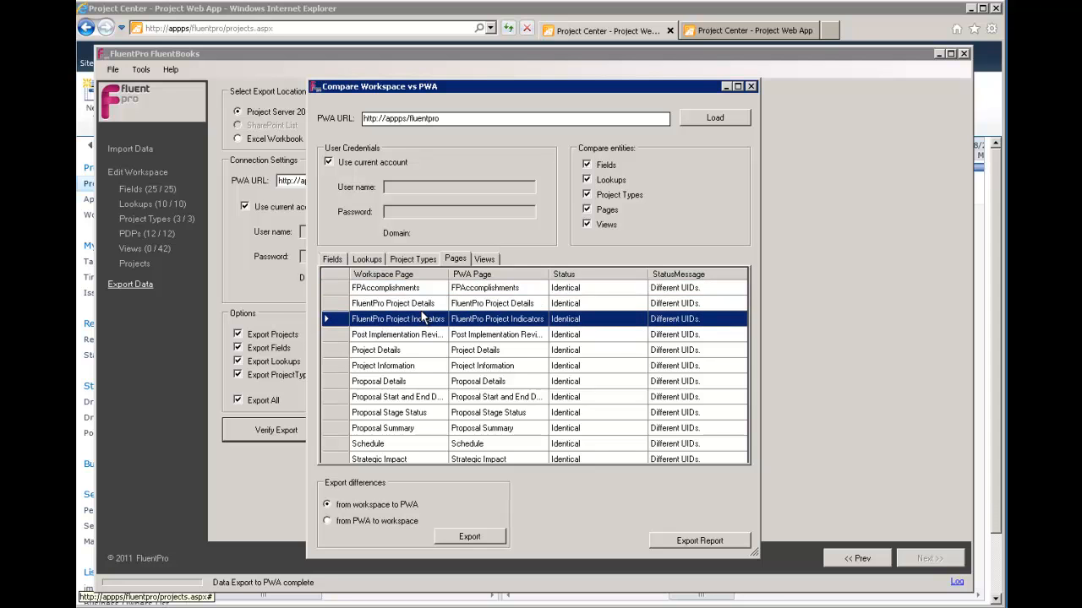
pyautogui.click(424, 304)
pyautogui.click(423, 289)
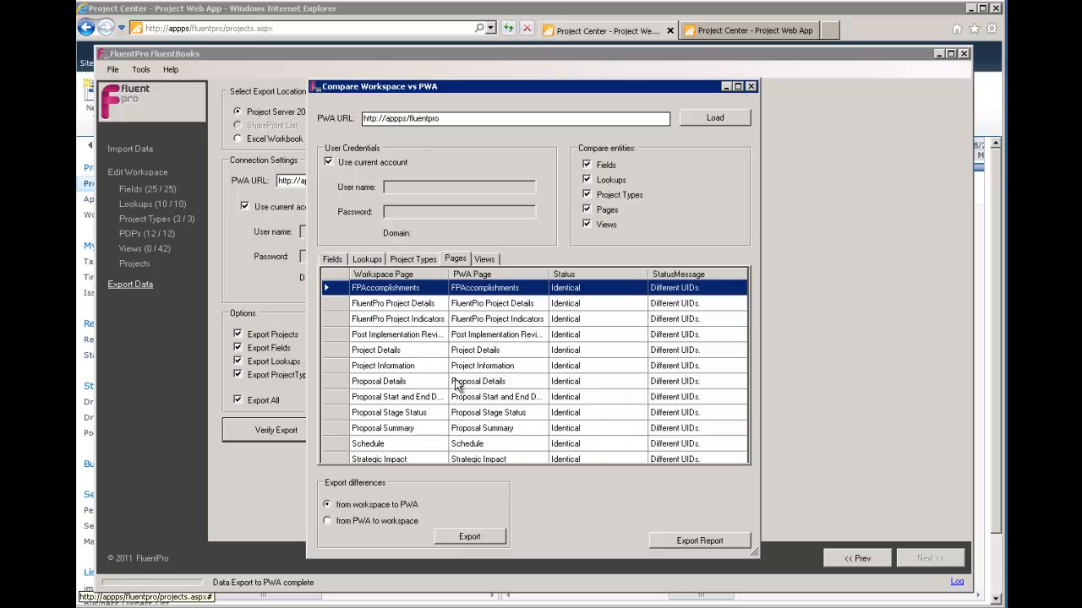
pyautogui.click(336, 260)
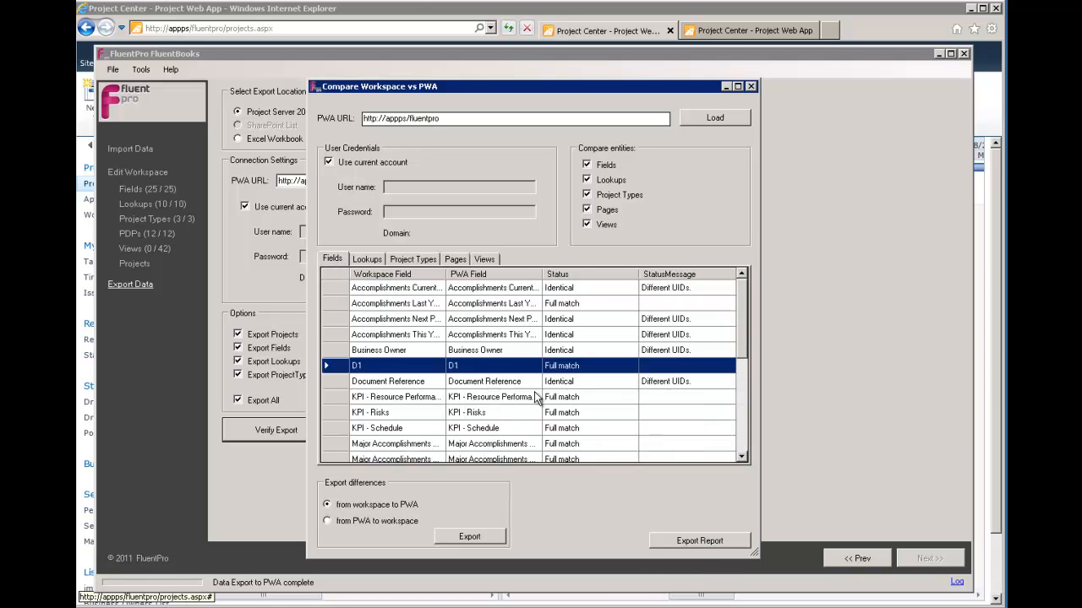
# Step: Examine the remaining field statuses and the options for exporting differences between workspace and PWA, and close the comparison
pyautogui.moveTo(739, 311); pyautogui.dragTo(746, 450)
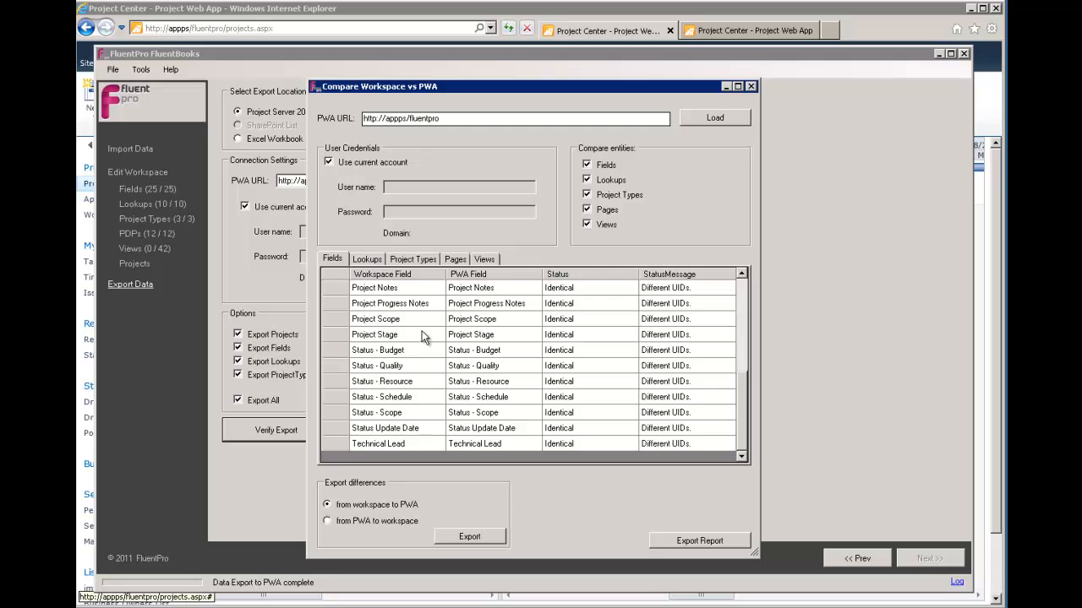
pyautogui.click(377, 262)
pyautogui.click(334, 263)
pyautogui.click(393, 370)
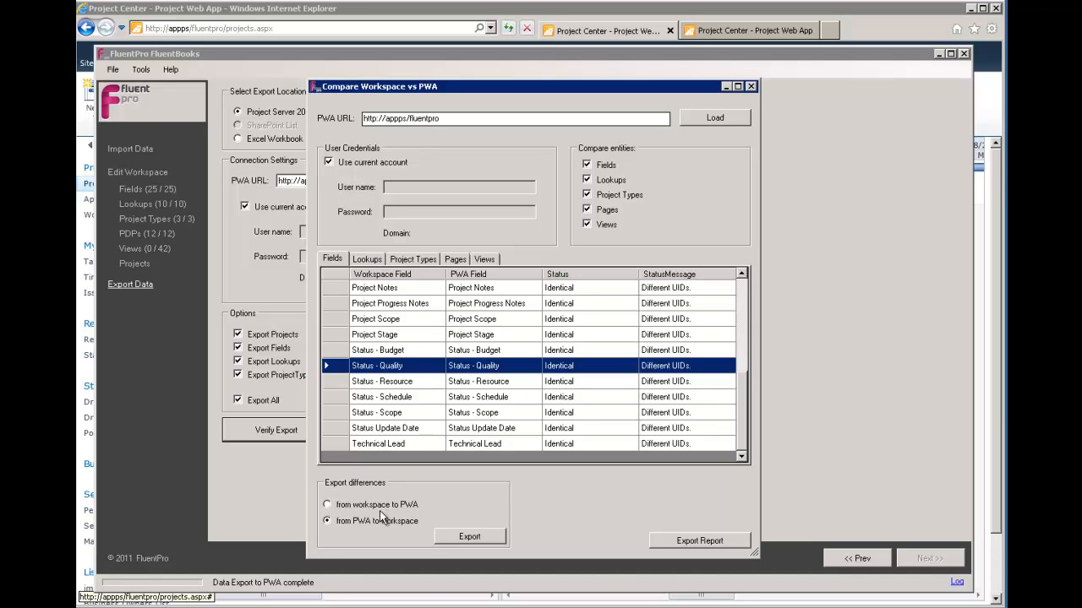
pyautogui.click(751, 87)
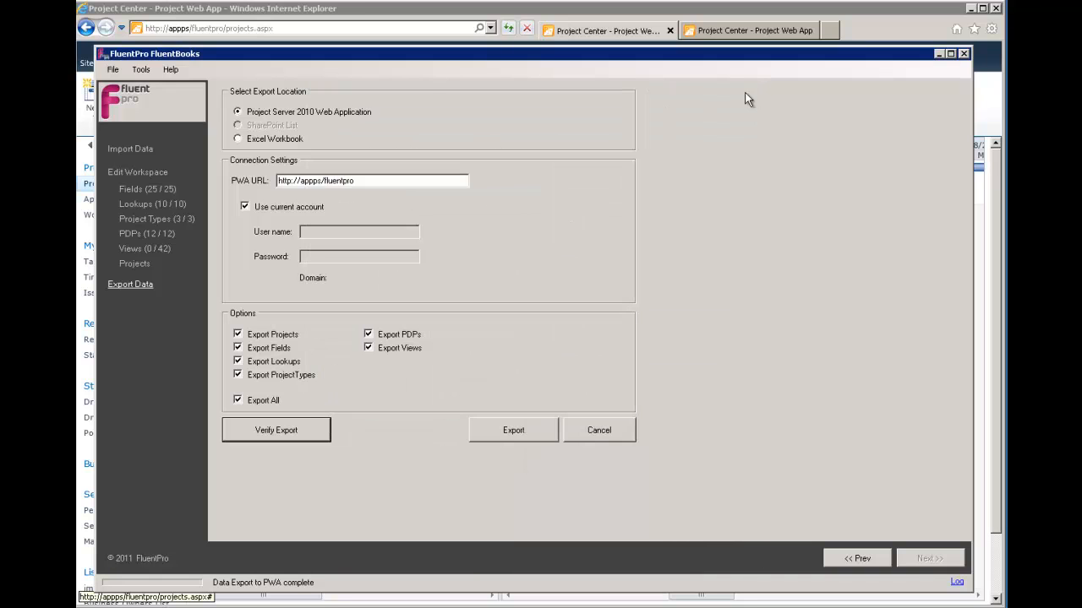
# Step: Deselect all fields in the workspace and examine the details of Business Owner, P D1 and Status - Budget
pyautogui.click(145, 189)
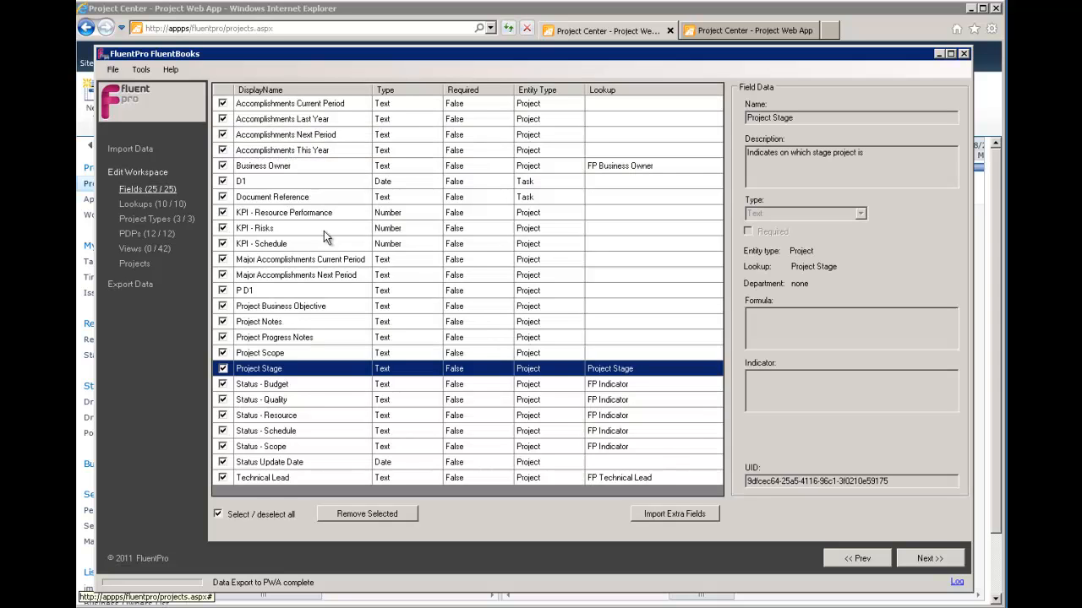
pyautogui.click(238, 512)
pyautogui.click(307, 167)
pyautogui.click(311, 289)
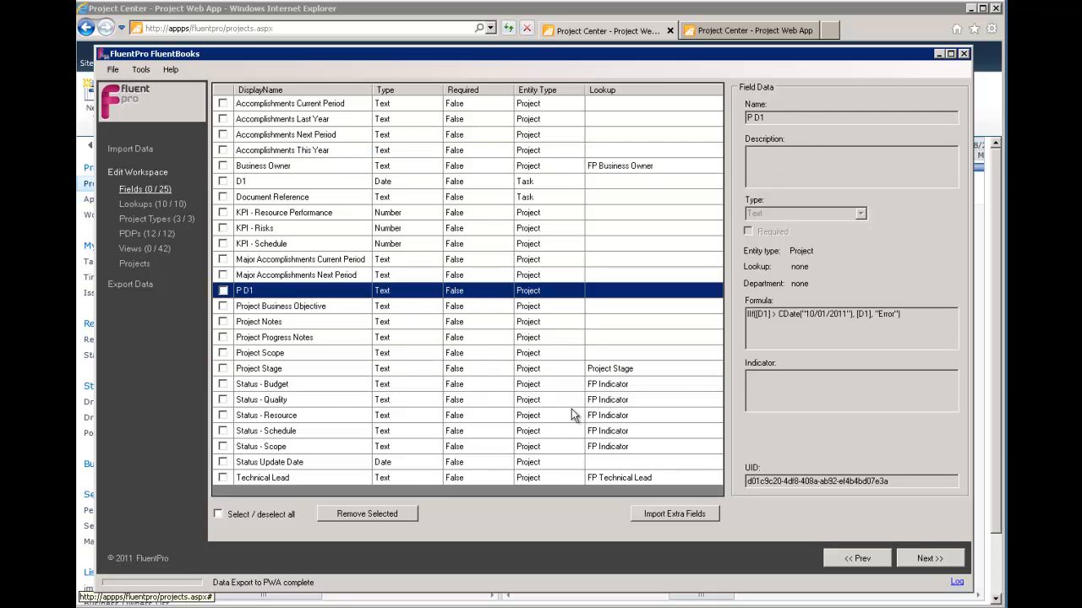
pyautogui.click(286, 384)
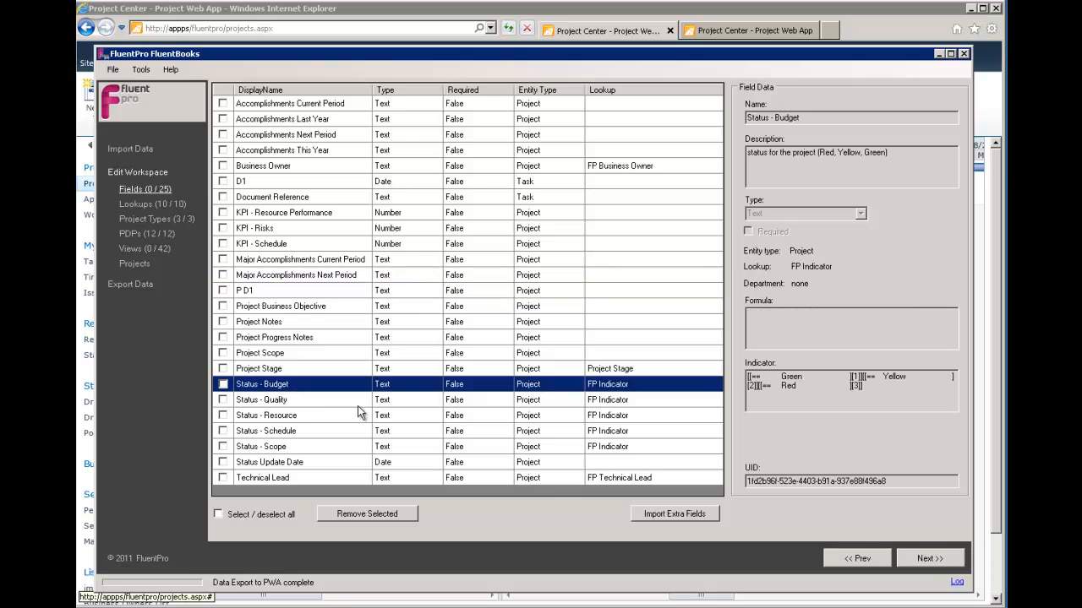
pyautogui.press('Down')
pyautogui.press('Up')
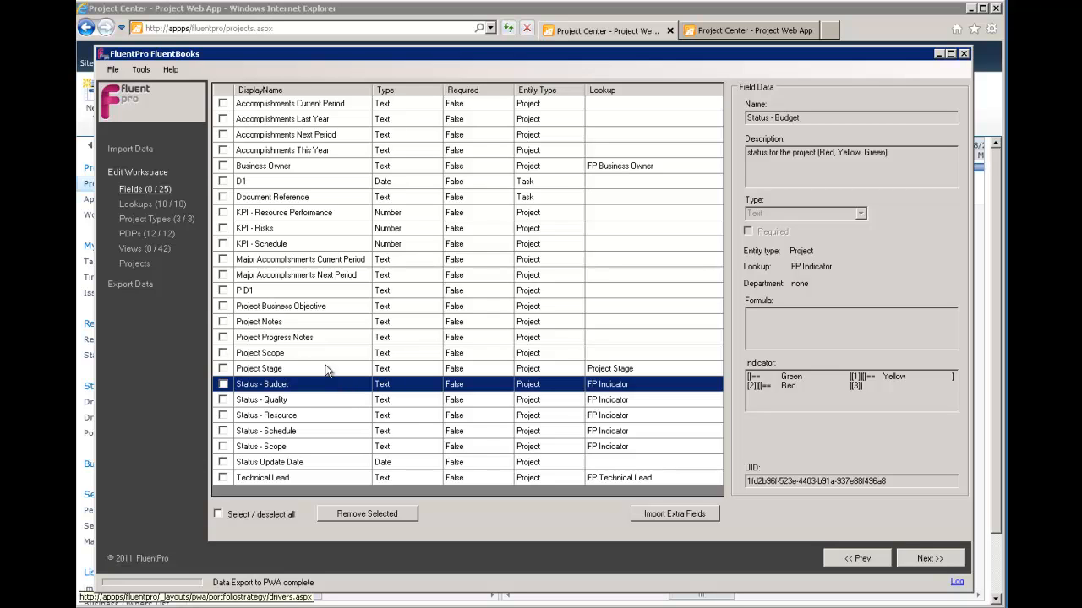
# Step: Examine the general settings, including Use Native Custom Fields in Import/Export, and close them without saving
pyautogui.click(112, 71)
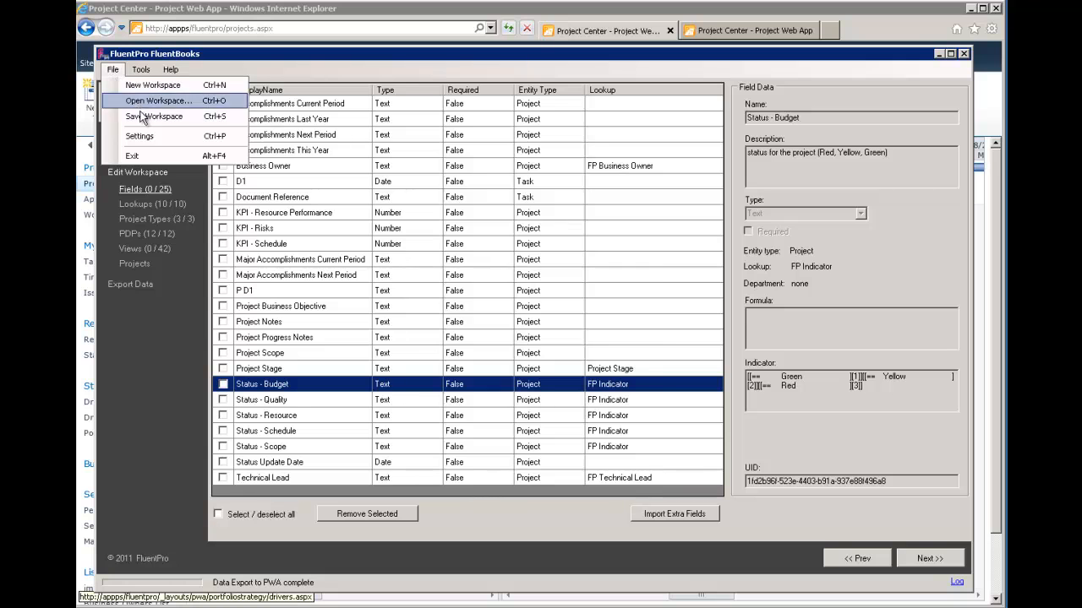
pyautogui.click(153, 136)
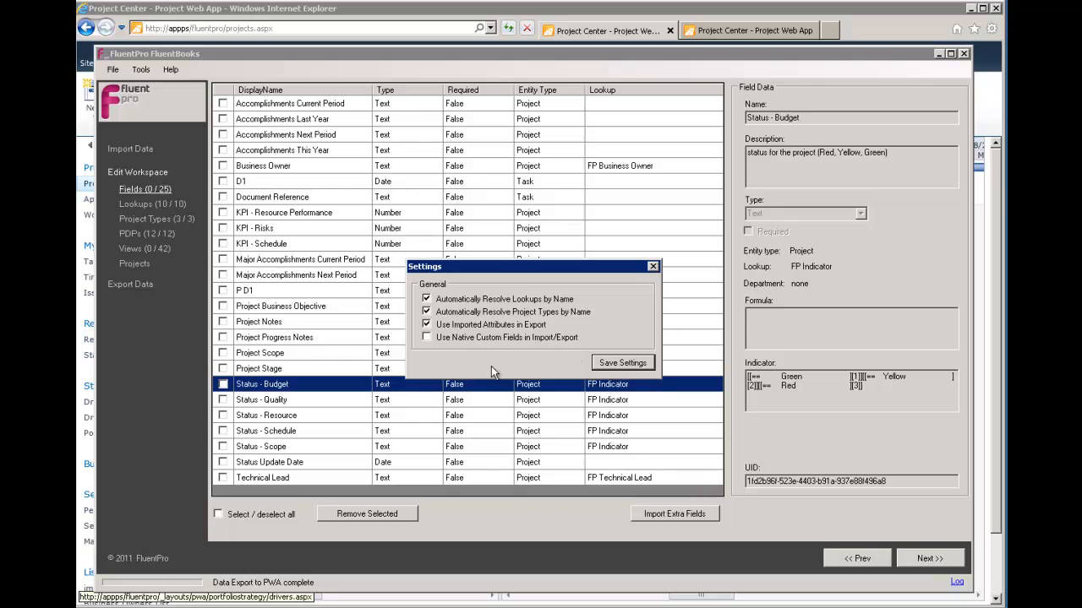
pyautogui.click(452, 336)
pyautogui.click(652, 268)
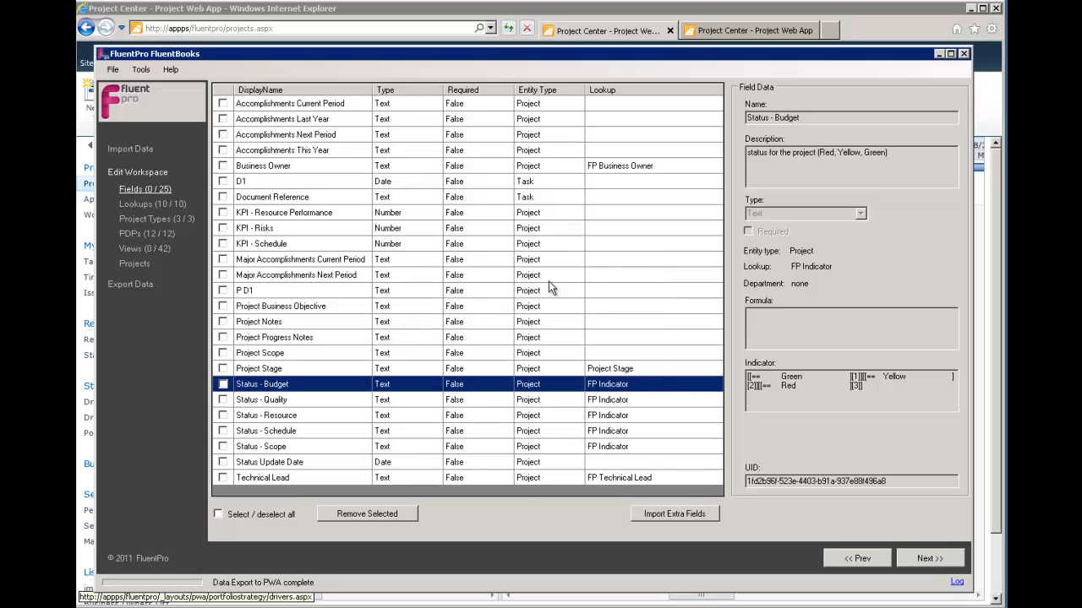